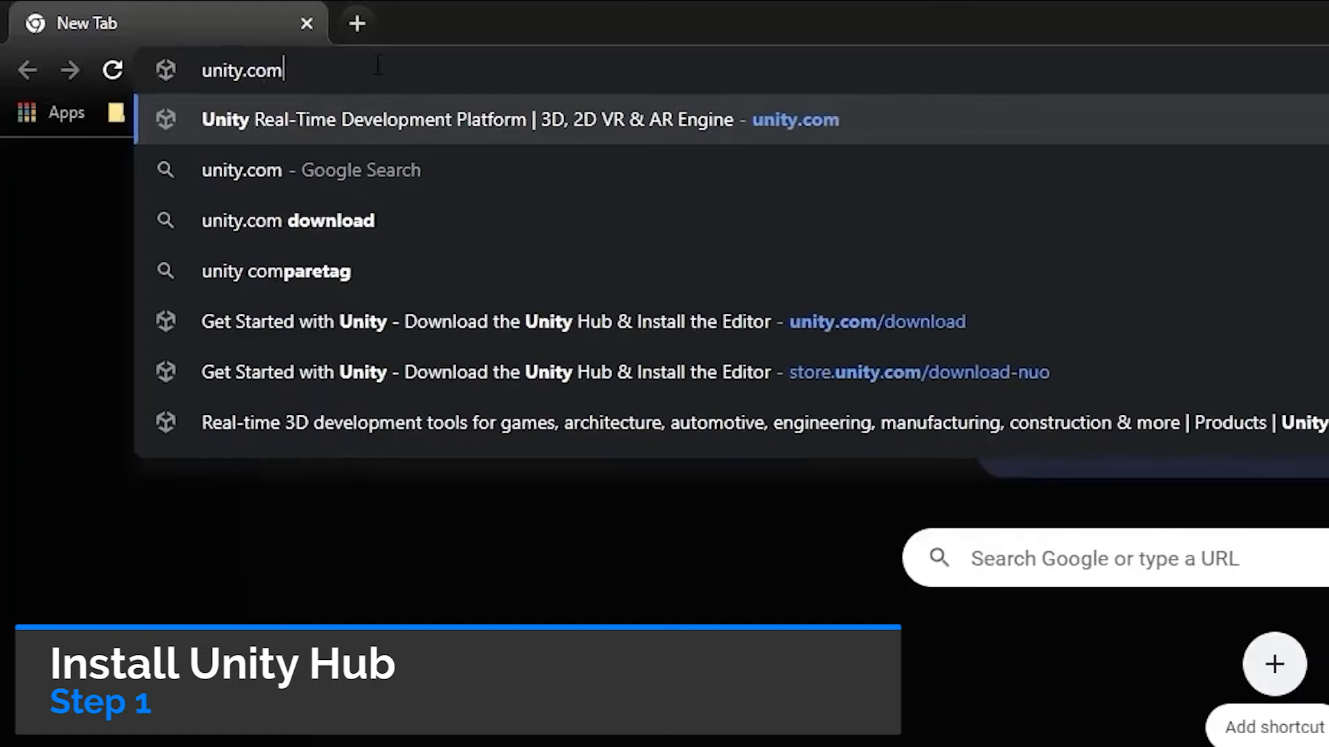
Open unity.com and go to its plans and pricing page
{"action": "key", "text": "Return"}
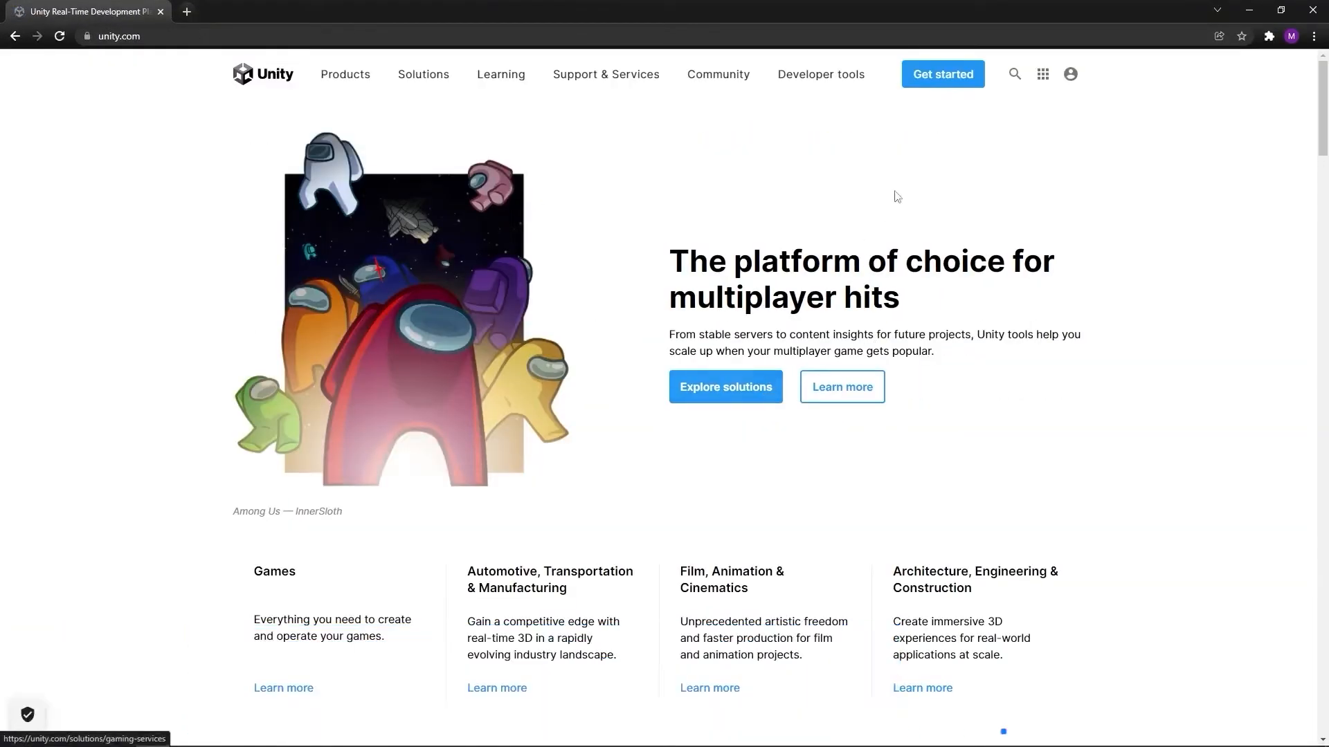
{"action": "left_click", "coordinate": [941, 83]}
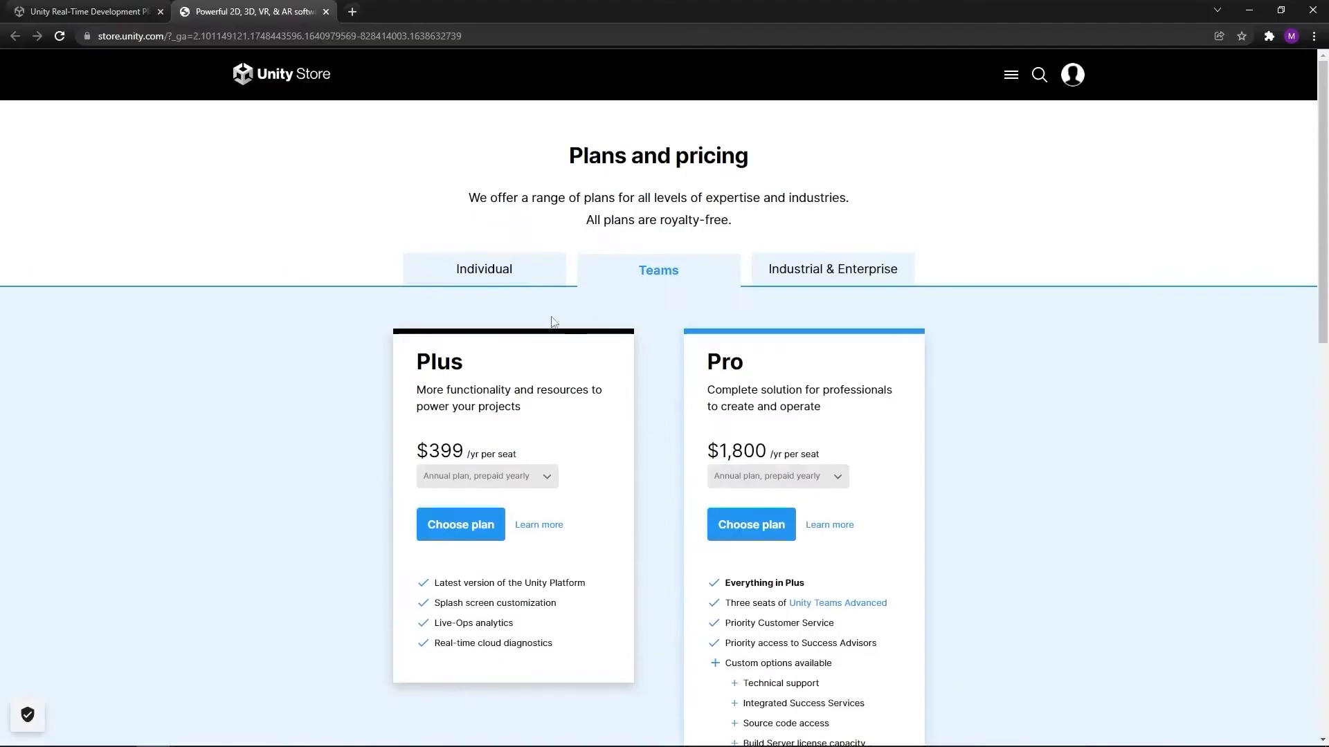
Compare the plans offered for Individual, Teams, and Industrial & Enterprise customers
{"action": "scroll", "coordinate": [526, 276], "scroll_direction": "down", "scroll_amount": 2}
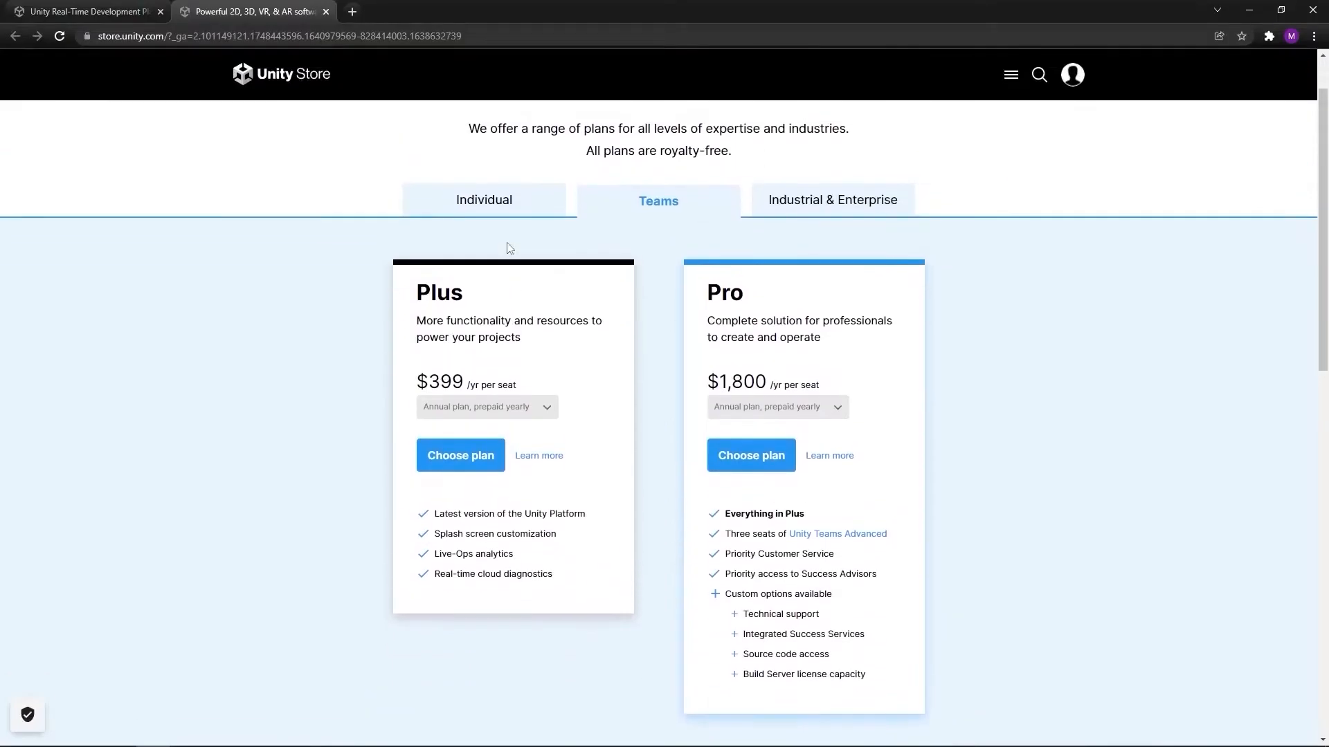
{"action": "left_click", "coordinate": [496, 212]}
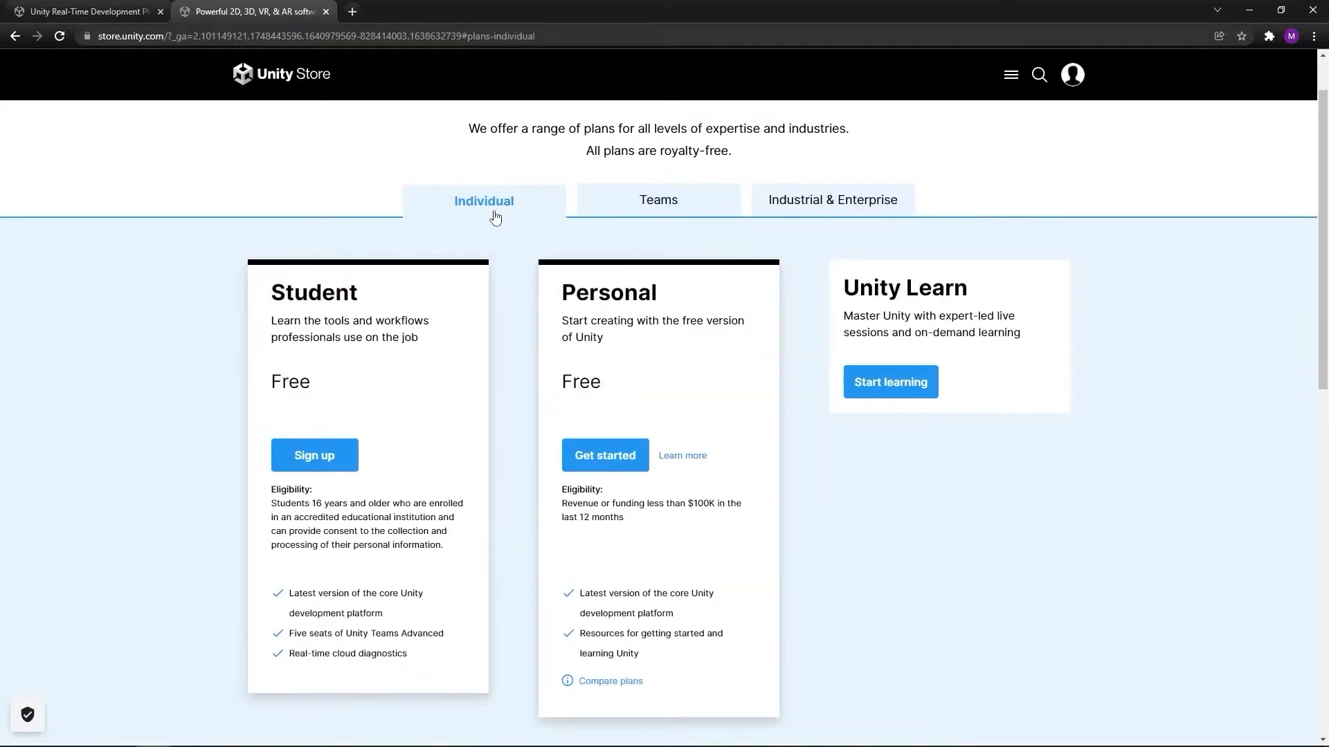
{"action": "left_click", "coordinate": [642, 205]}
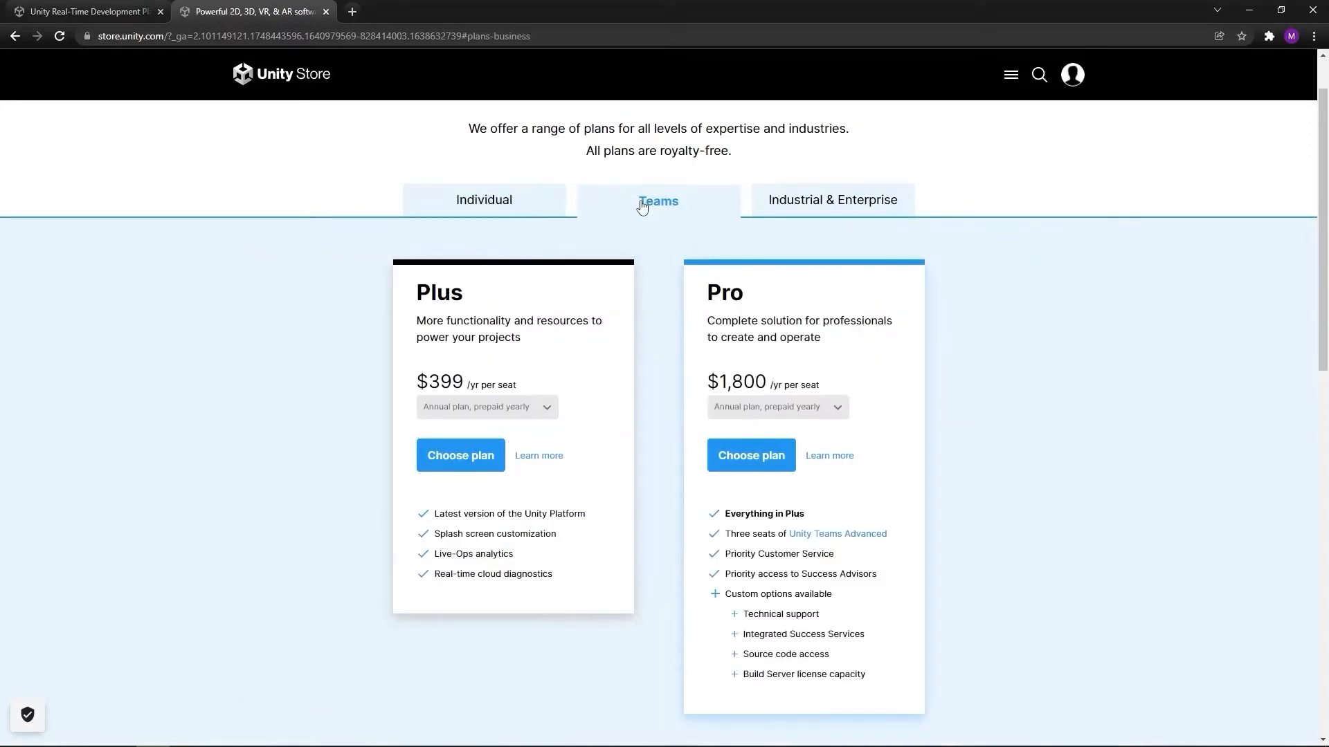
{"action": "left_click", "coordinate": [793, 202]}
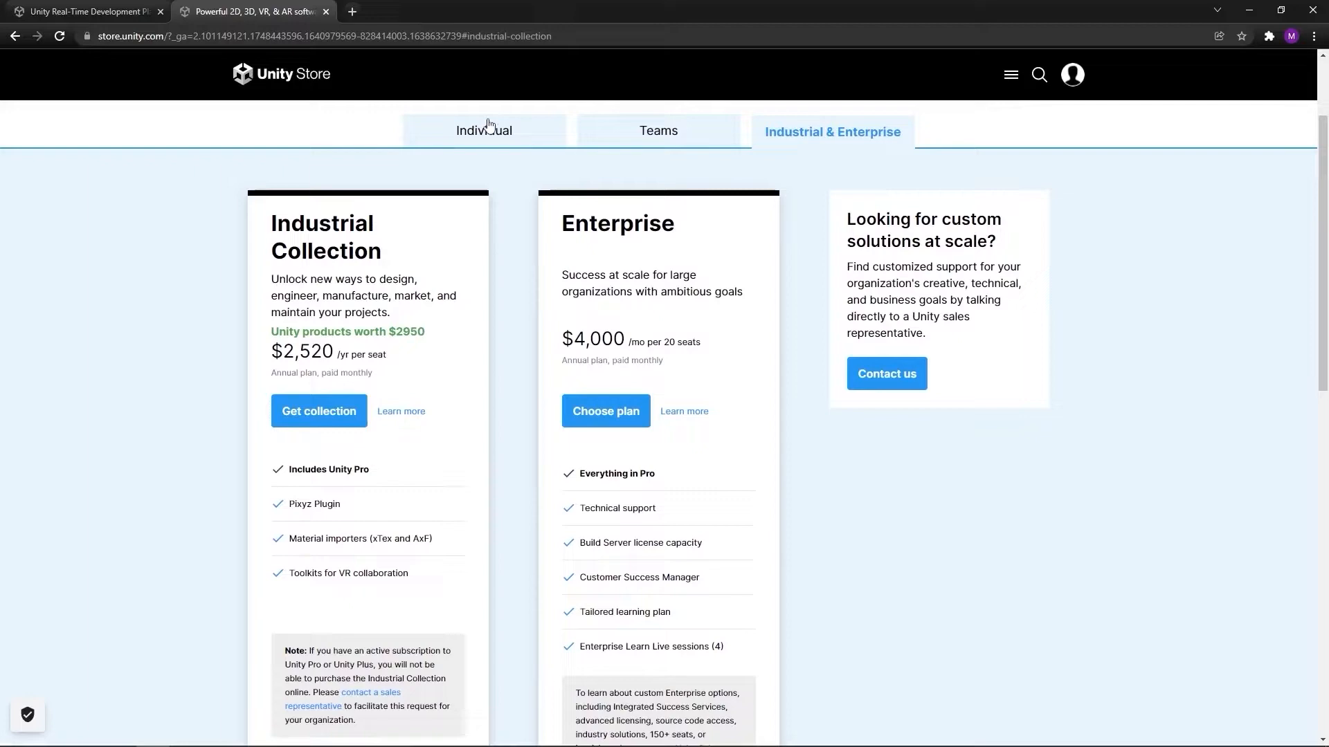
Choose the free Personal plan among the Individual plans and download the non-beta Unity Hub for Windows
{"action": "left_click", "coordinate": [488, 128]}
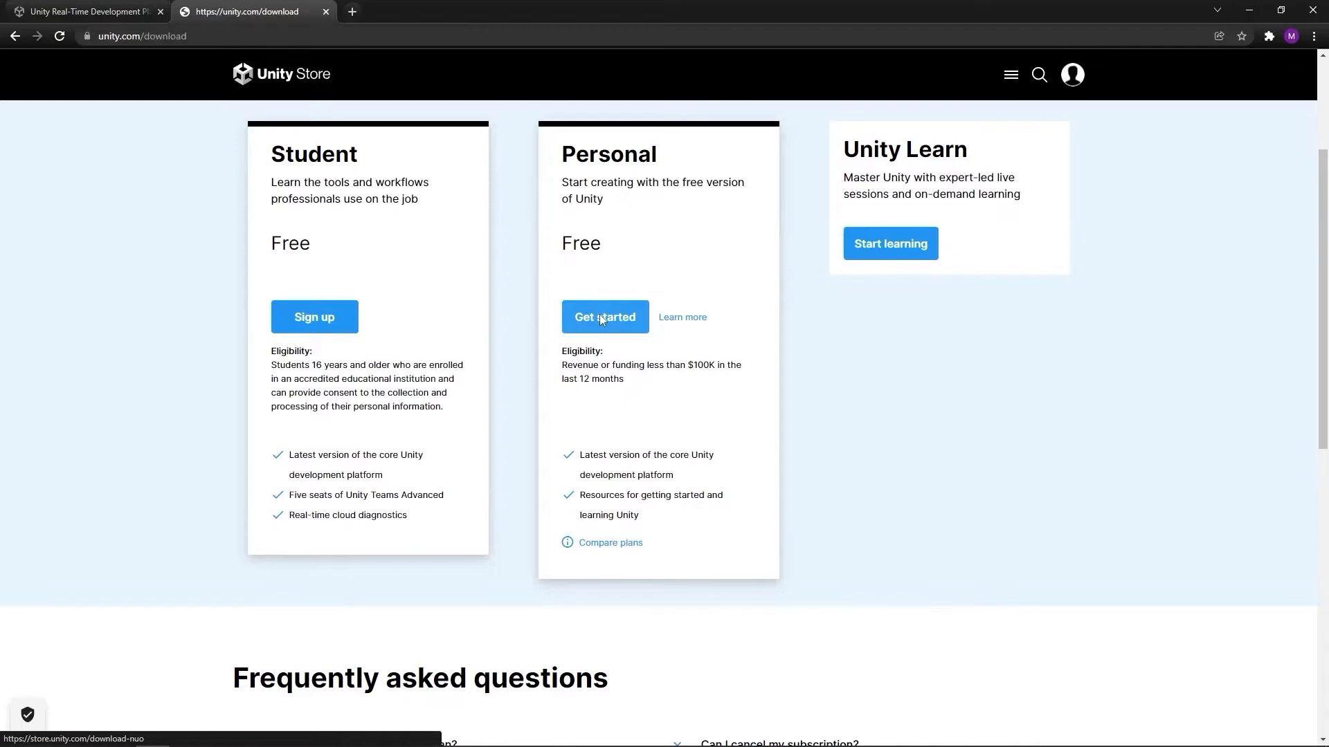
{"action": "left_click", "coordinate": [601, 318]}
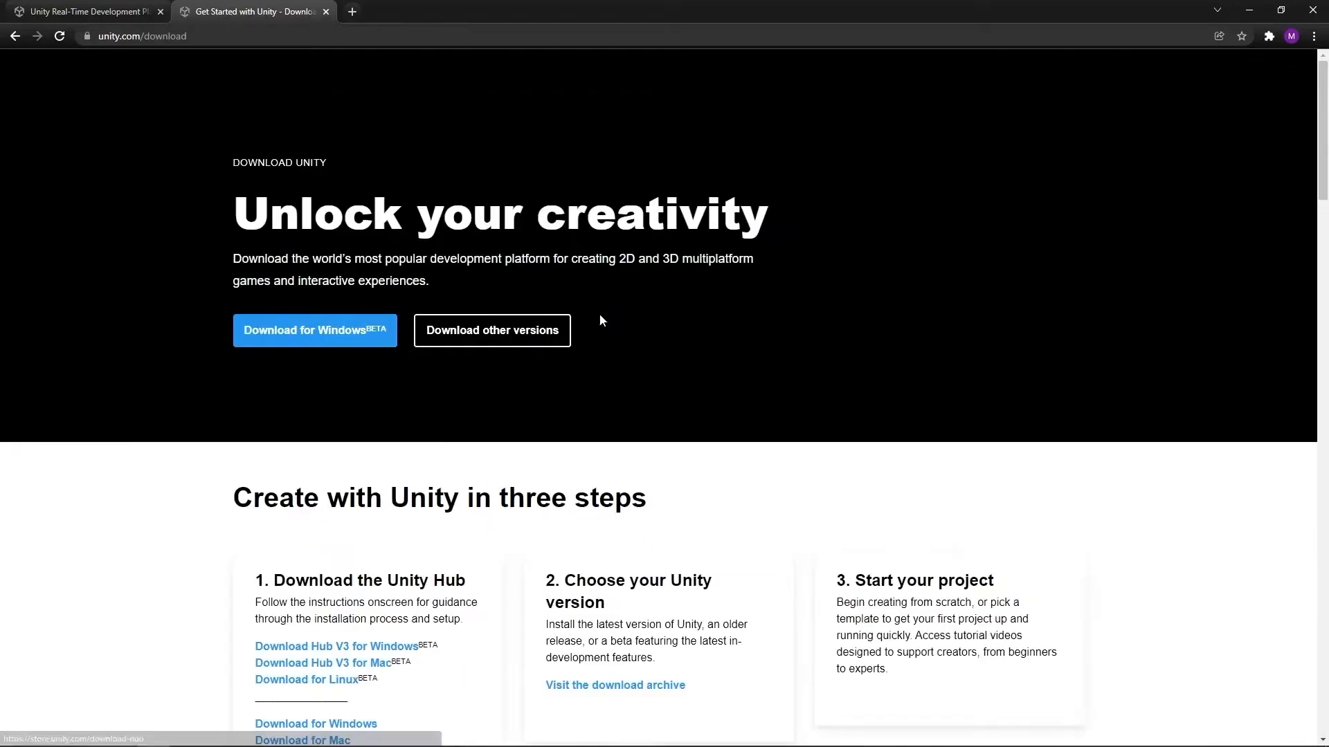
{"action": "scroll", "coordinate": [599, 317], "scroll_direction": "down", "scroll_amount": 5}
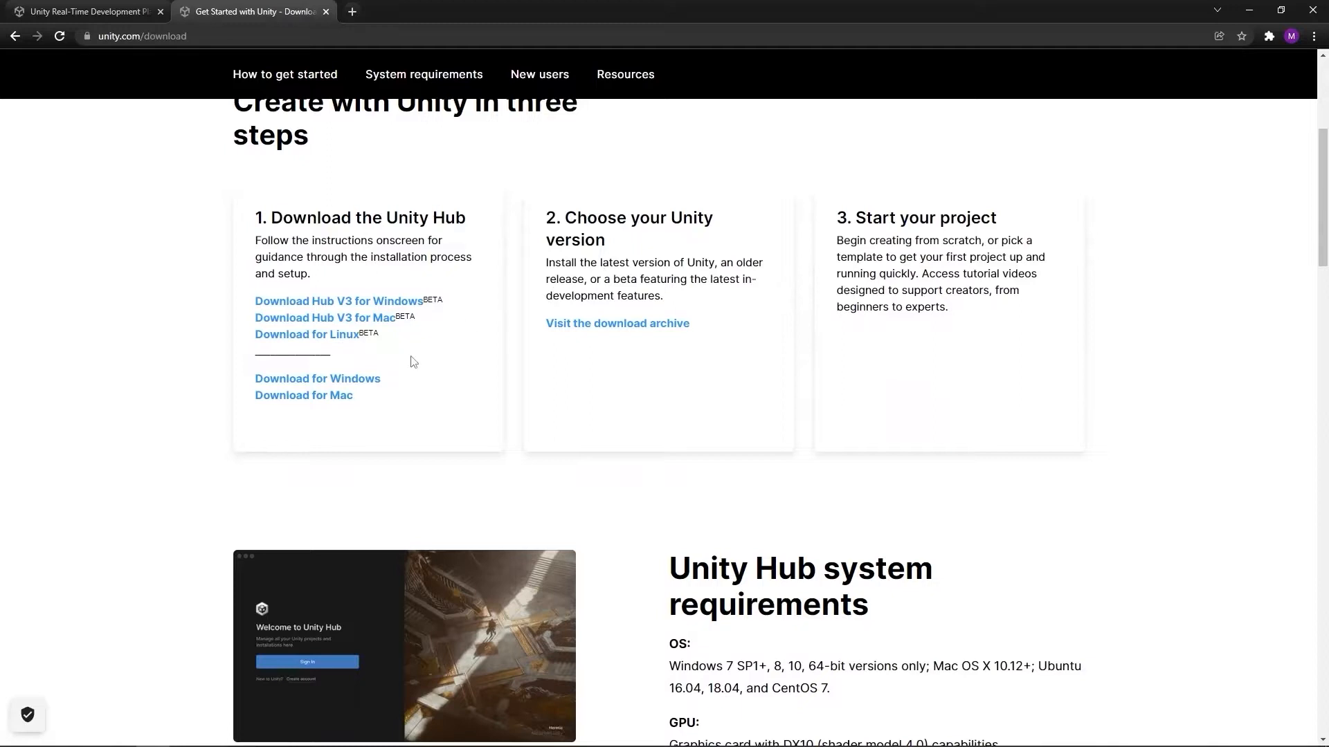
{"action": "scroll", "coordinate": [413, 362], "scroll_direction": "up", "scroll_amount": 2}
{"action": "left_click", "coordinate": [374, 506]}
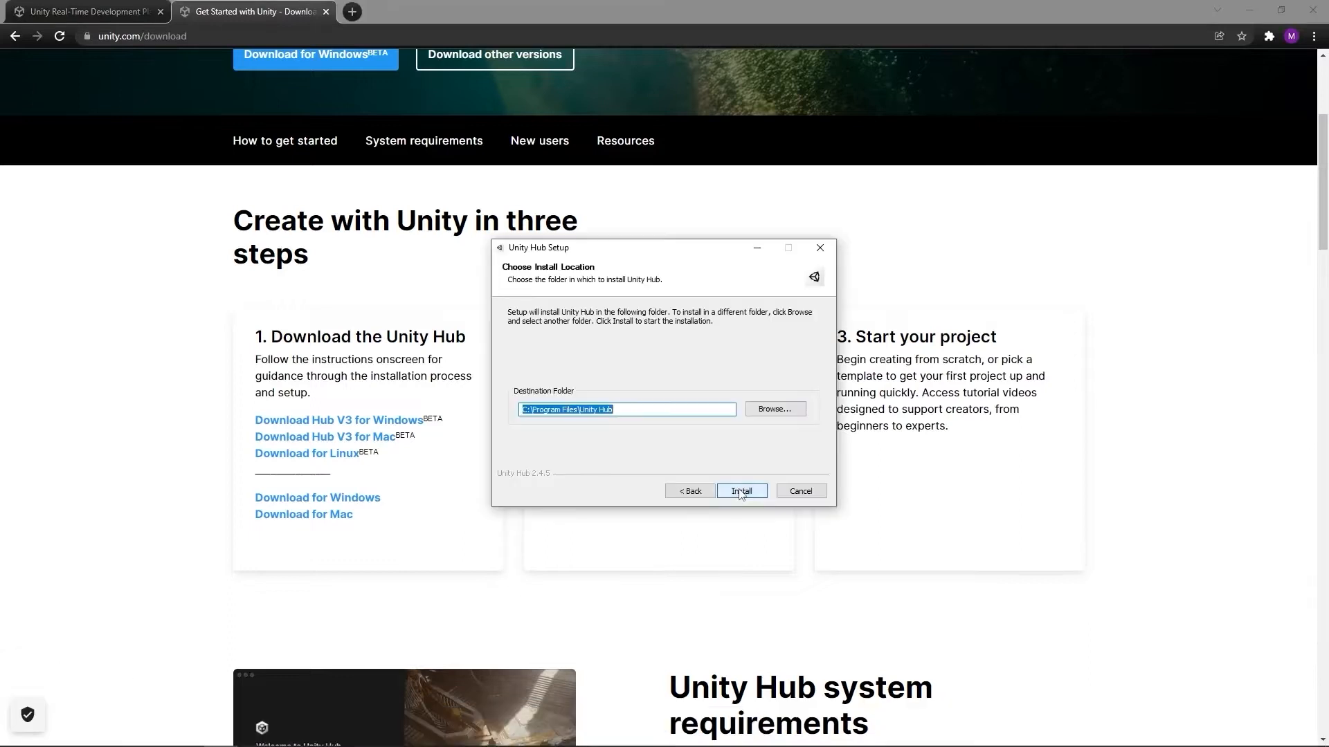
Install Unity Hub in C:\Program Files\Unity Hub, allow it through the firewall, and launch it
{"action": "left_click", "coordinate": [739, 492]}
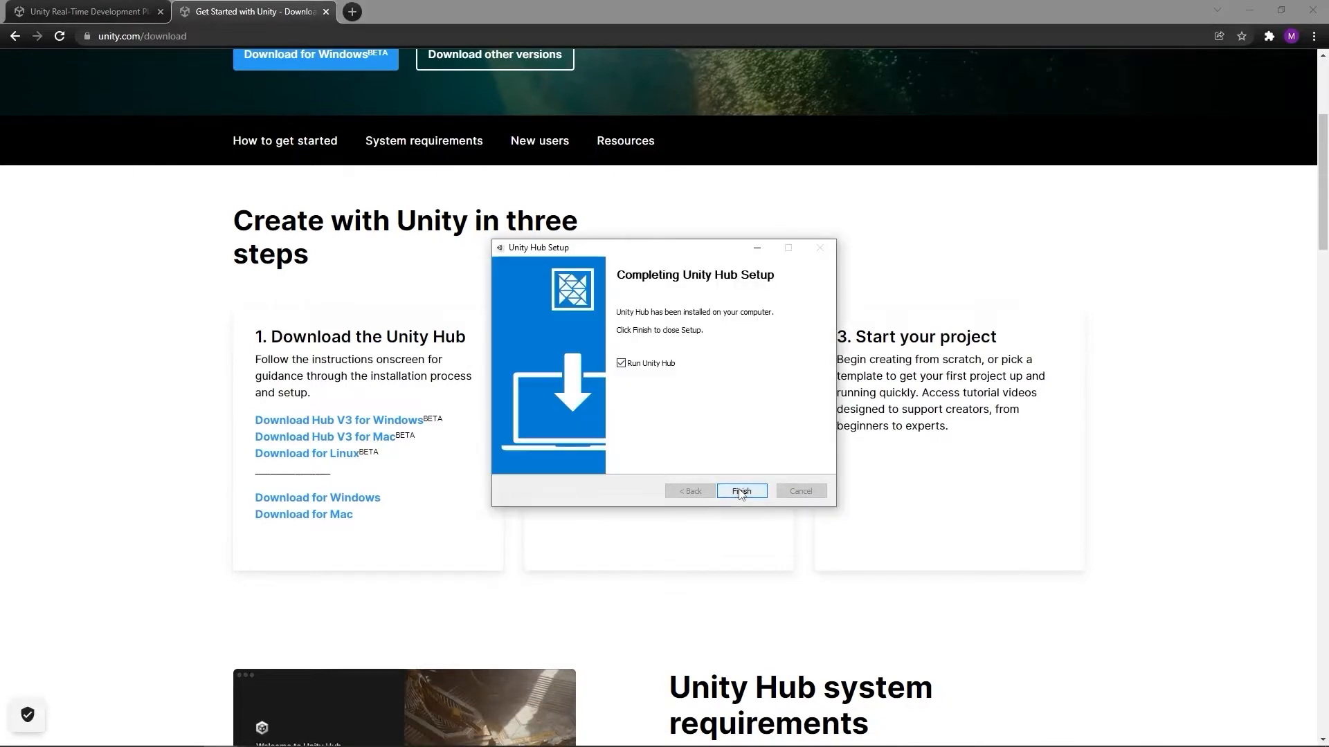
{"action": "left_click", "coordinate": [742, 491]}
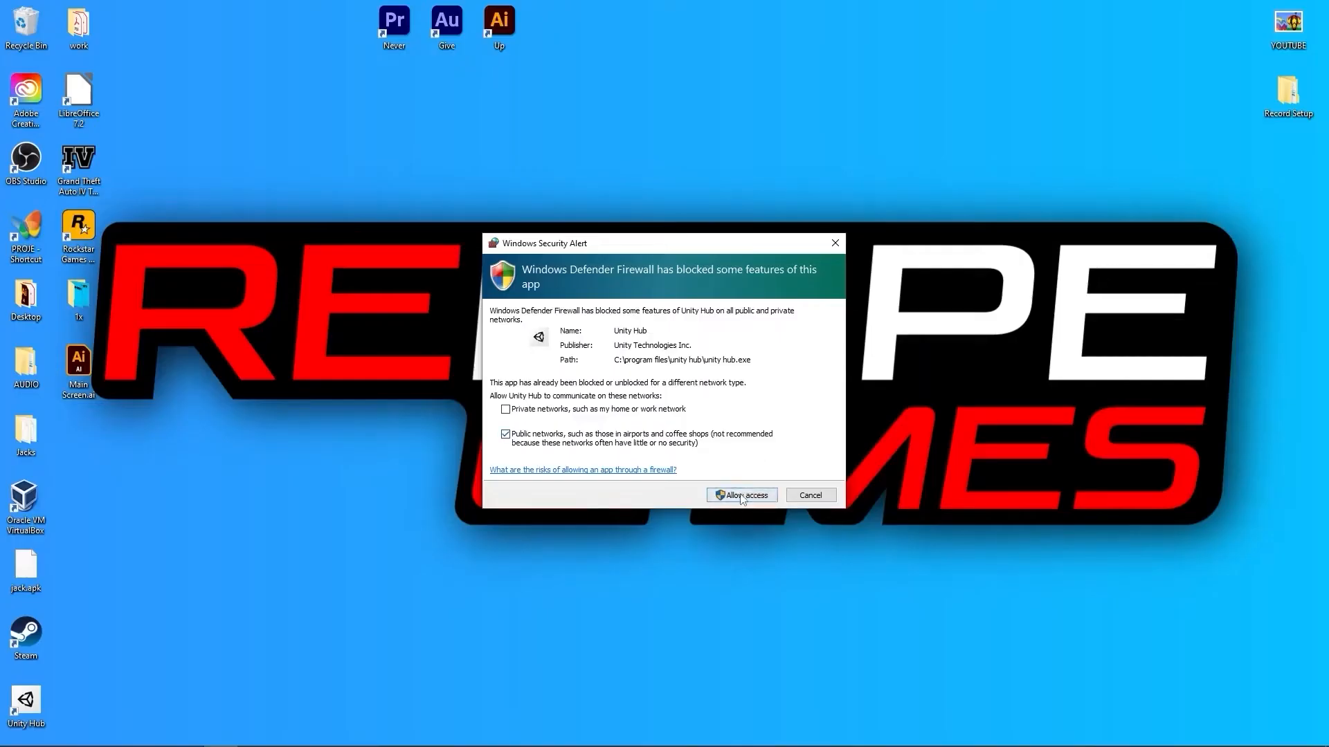
{"action": "left_click", "coordinate": [741, 502]}
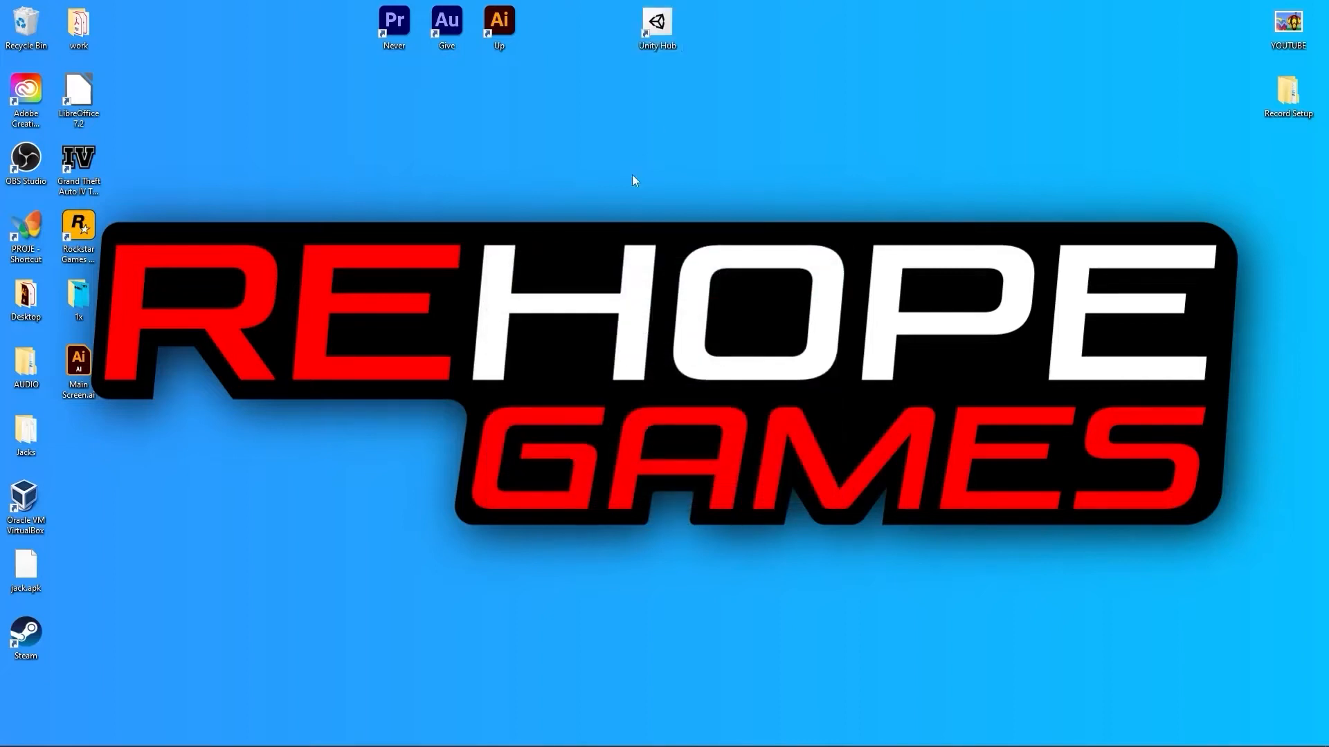
{"action": "double_click", "coordinate": [668, 25]}
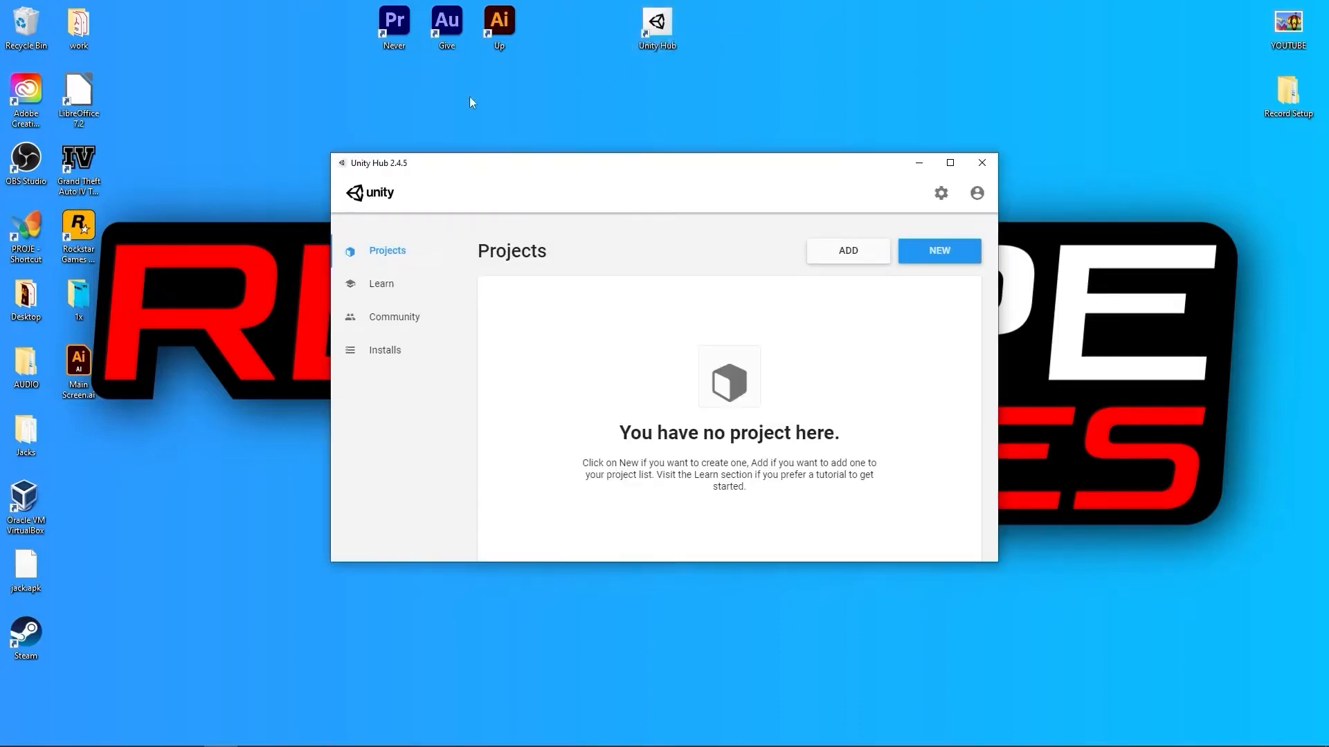
Look through the Learn and Community sections of Unity Hub
{"action": "left_click", "coordinate": [398, 284]}
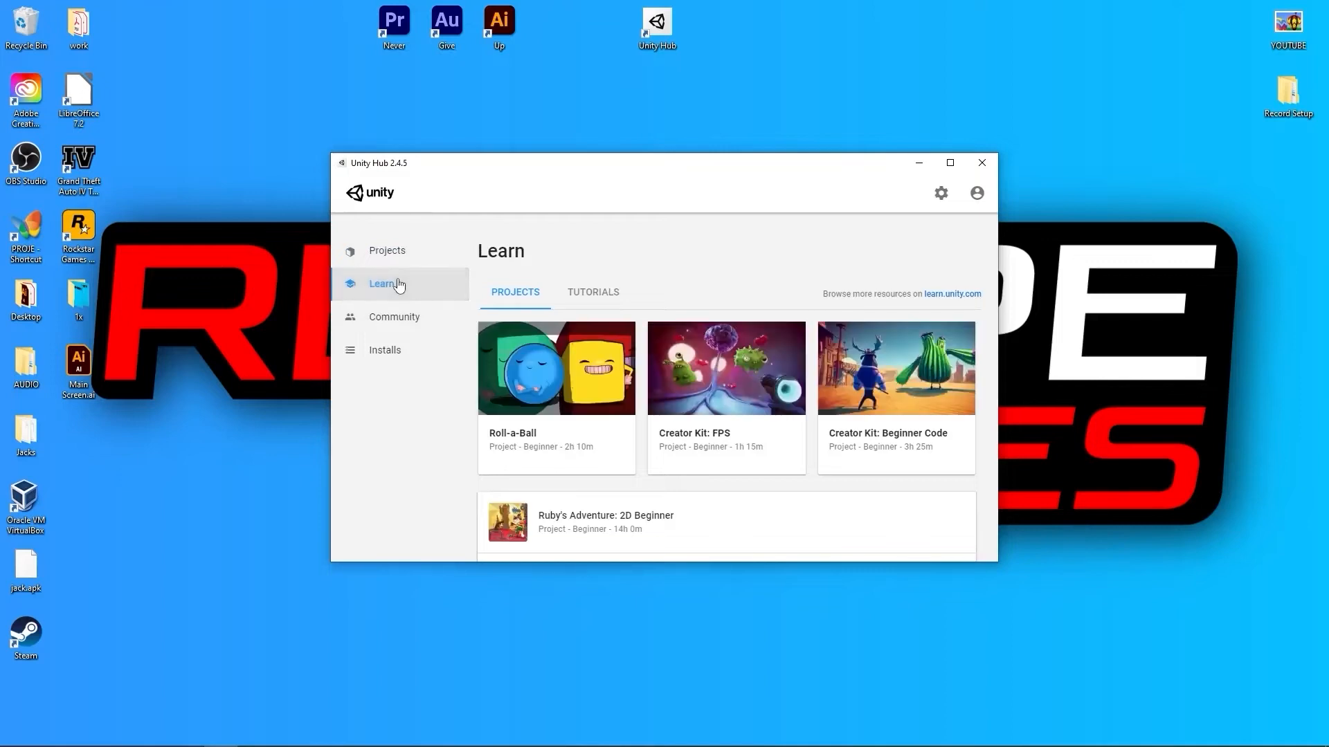
{"action": "left_click", "coordinate": [395, 317]}
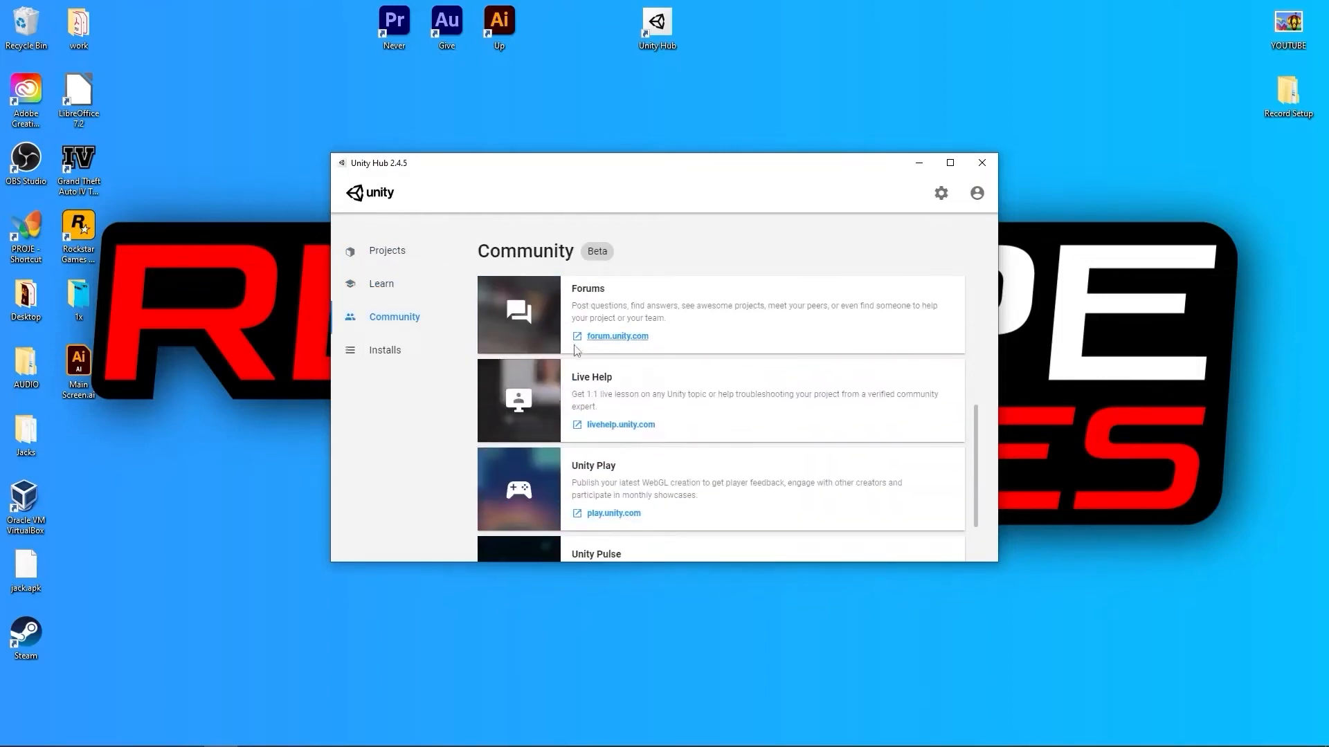
{"action": "scroll", "coordinate": [600, 370], "scroll_direction": "down", "scroll_amount": 2}
{"action": "scroll", "coordinate": [617, 430], "scroll_direction": "up", "scroll_amount": 5}
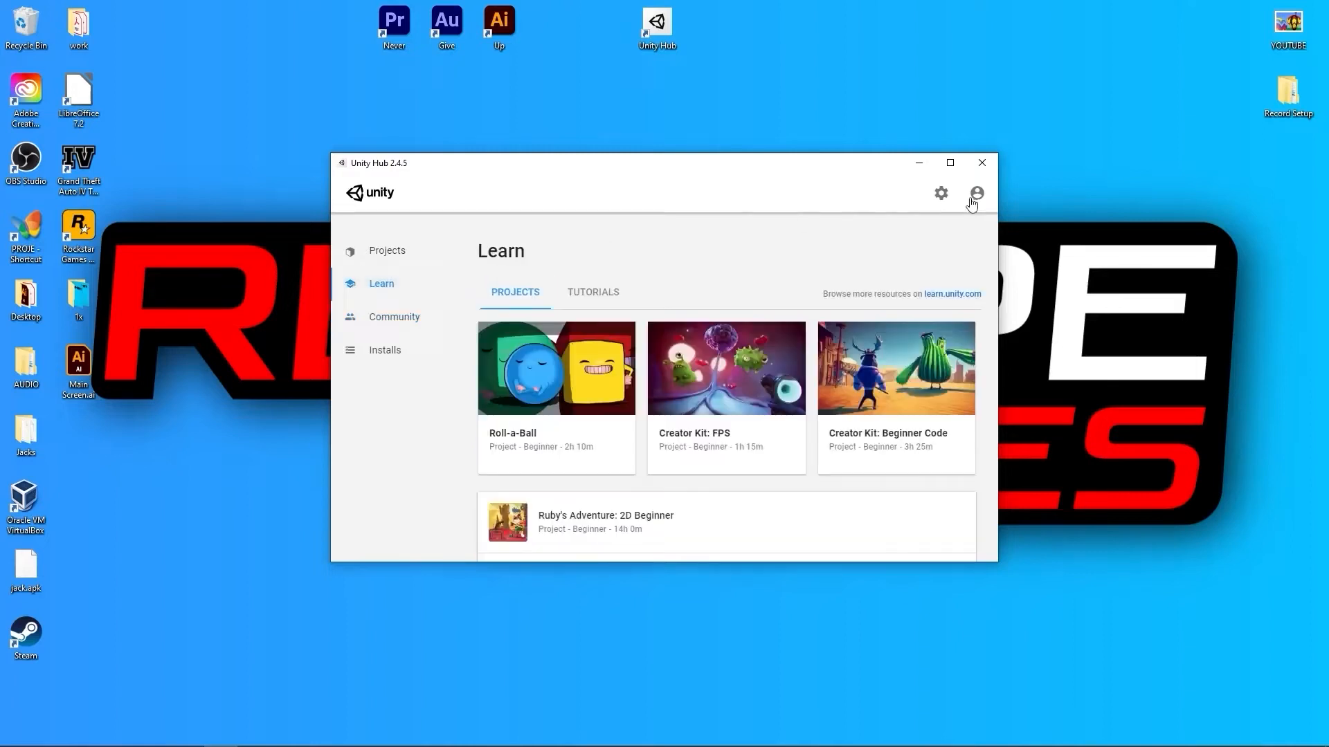
Open License Management in the preferences and start the Unity ID login, accepting all cookies
{"action": "left_click", "coordinate": [941, 196]}
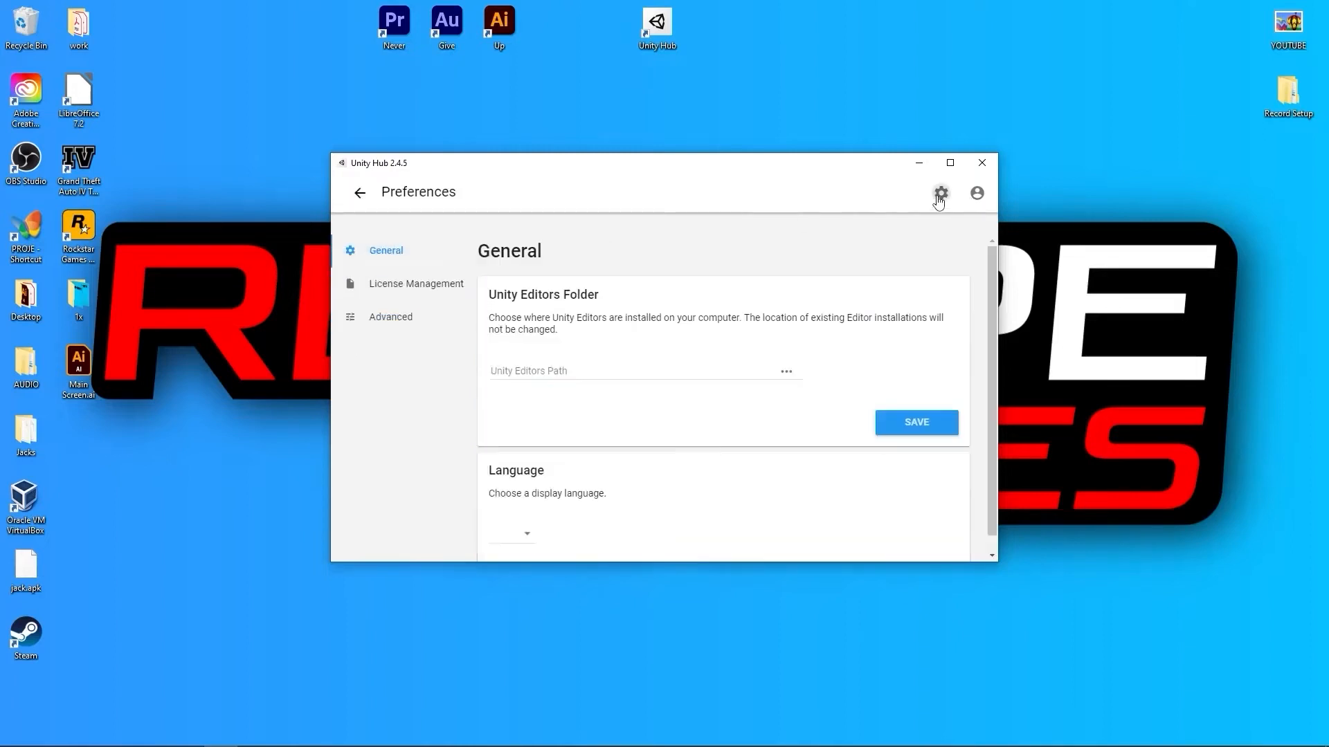
{"action": "left_click", "coordinate": [421, 284]}
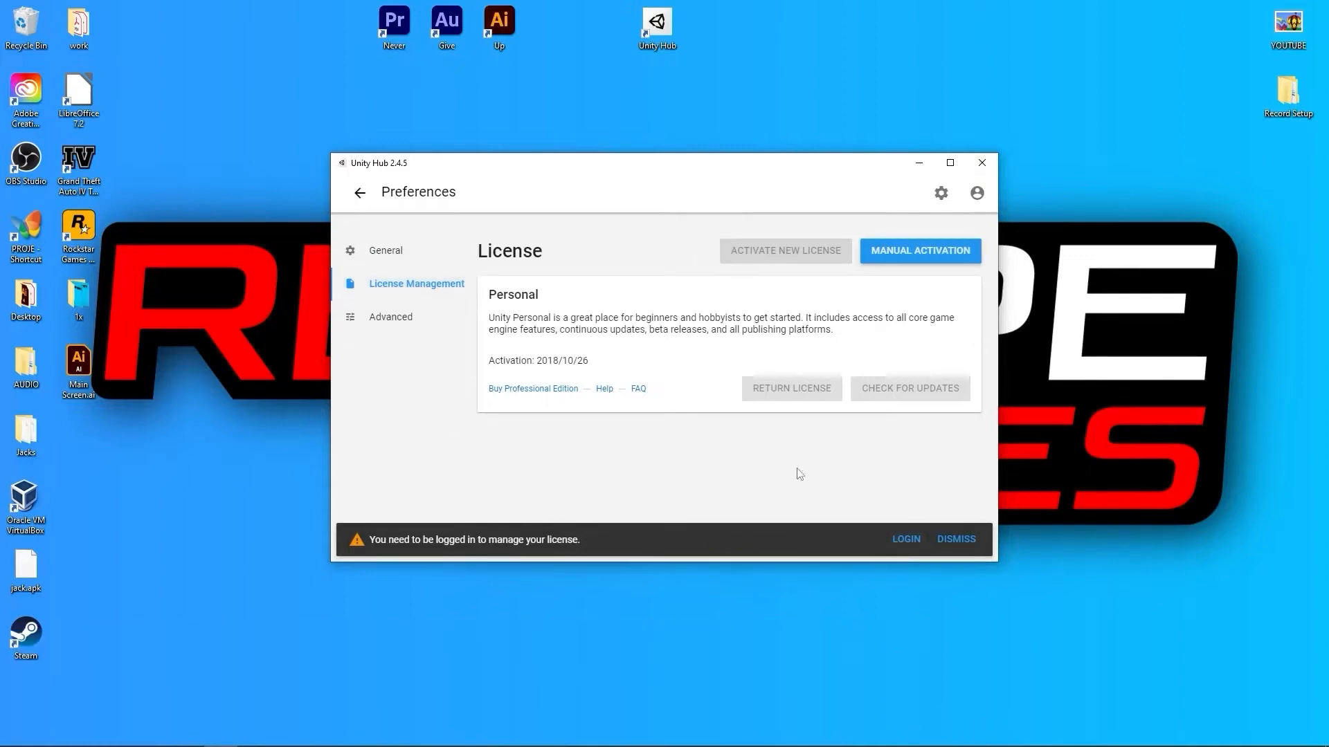
{"action": "left_click", "coordinate": [907, 539]}
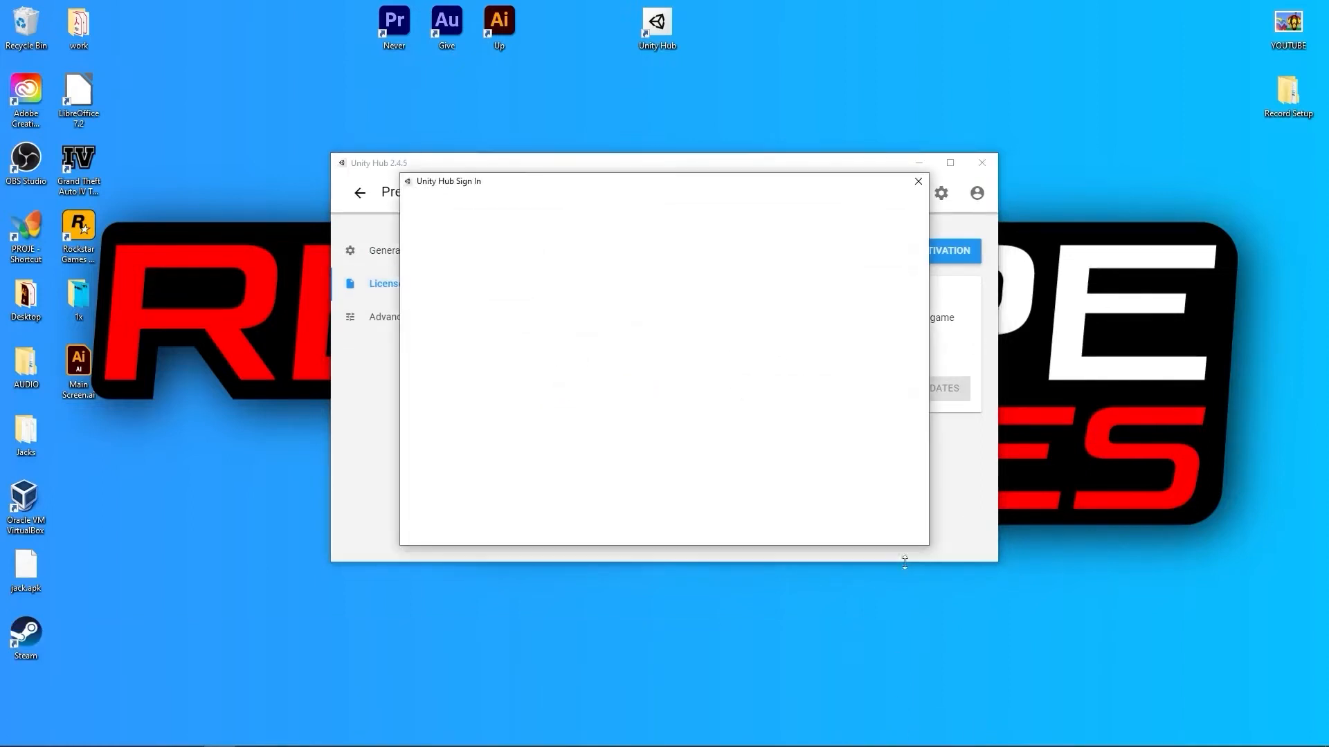
{"action": "left_click", "coordinate": [742, 522]}
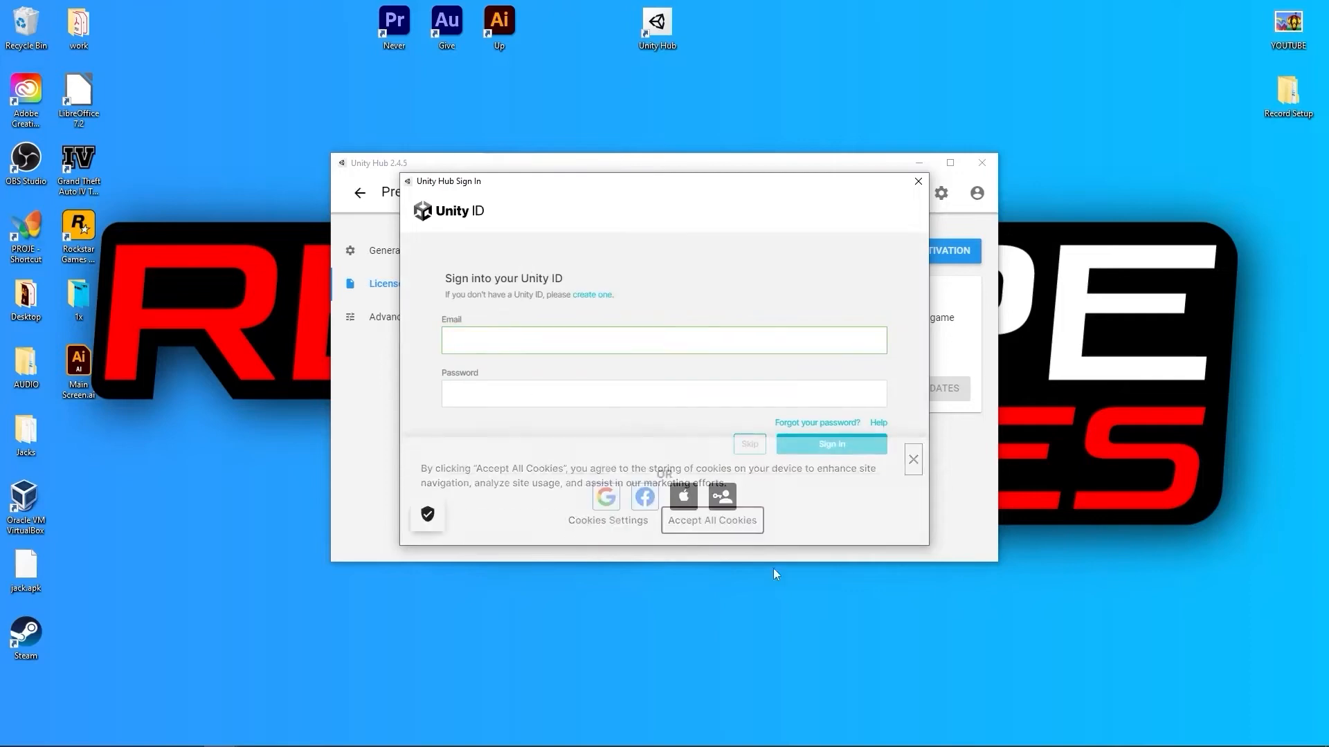
Open the Unity ID registration form and examine its email, password, username and full name fields
{"action": "left_click", "coordinate": [521, 393]}
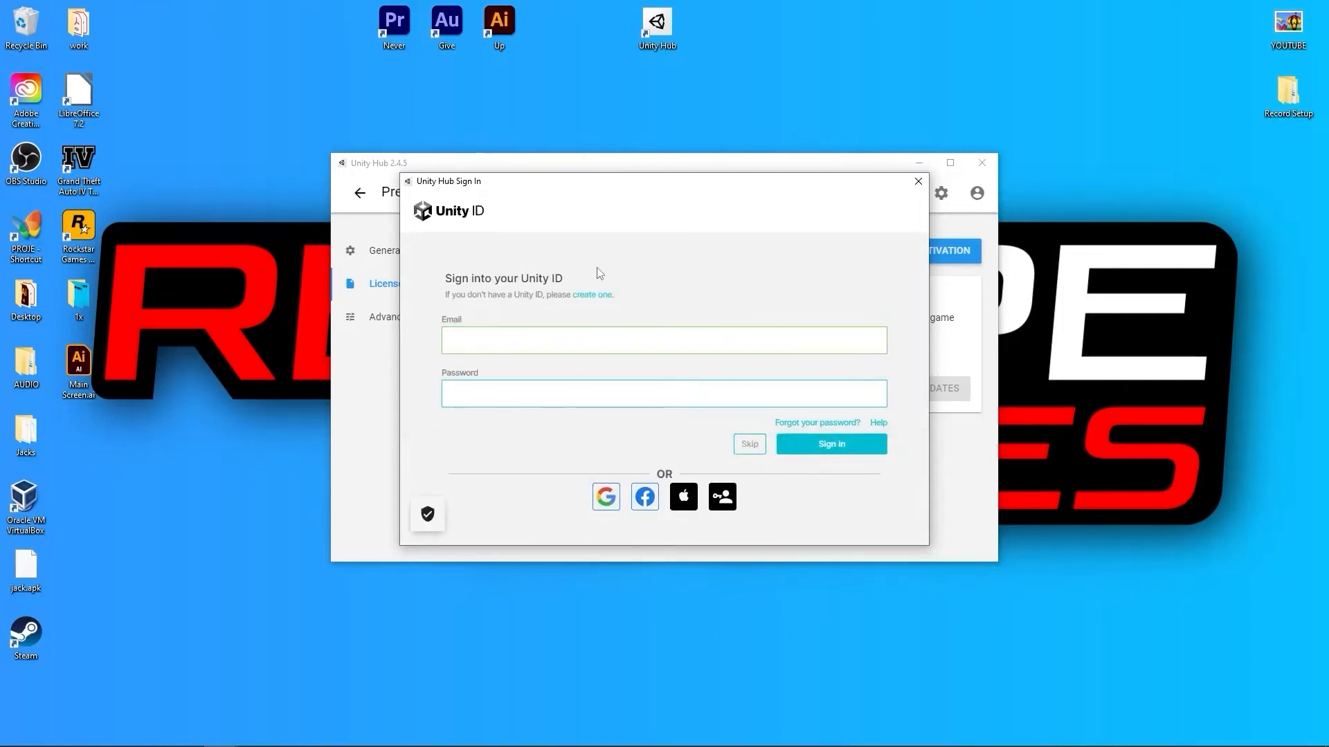
{"action": "left_click", "coordinate": [592, 295]}
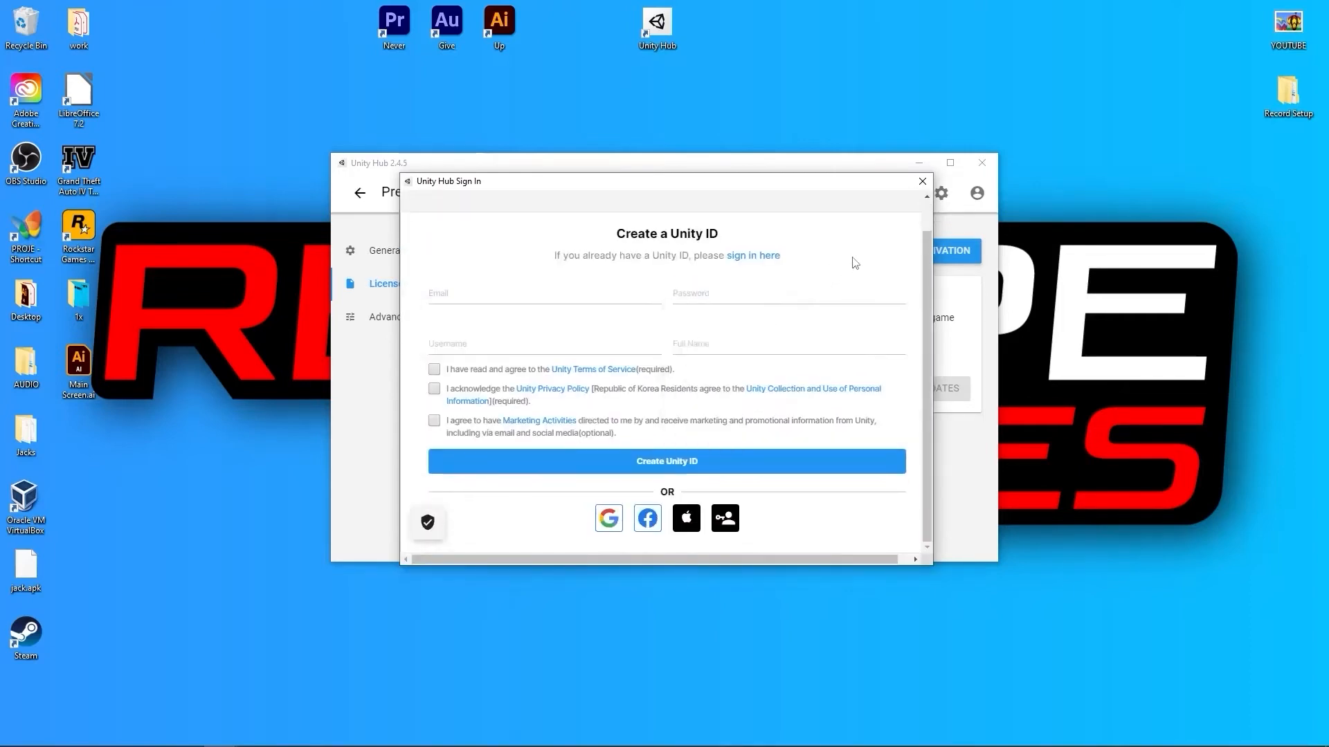
{"action": "left_click", "coordinate": [482, 297]}
{"action": "left_click", "coordinate": [712, 294]}
{"action": "left_click", "coordinate": [568, 343]}
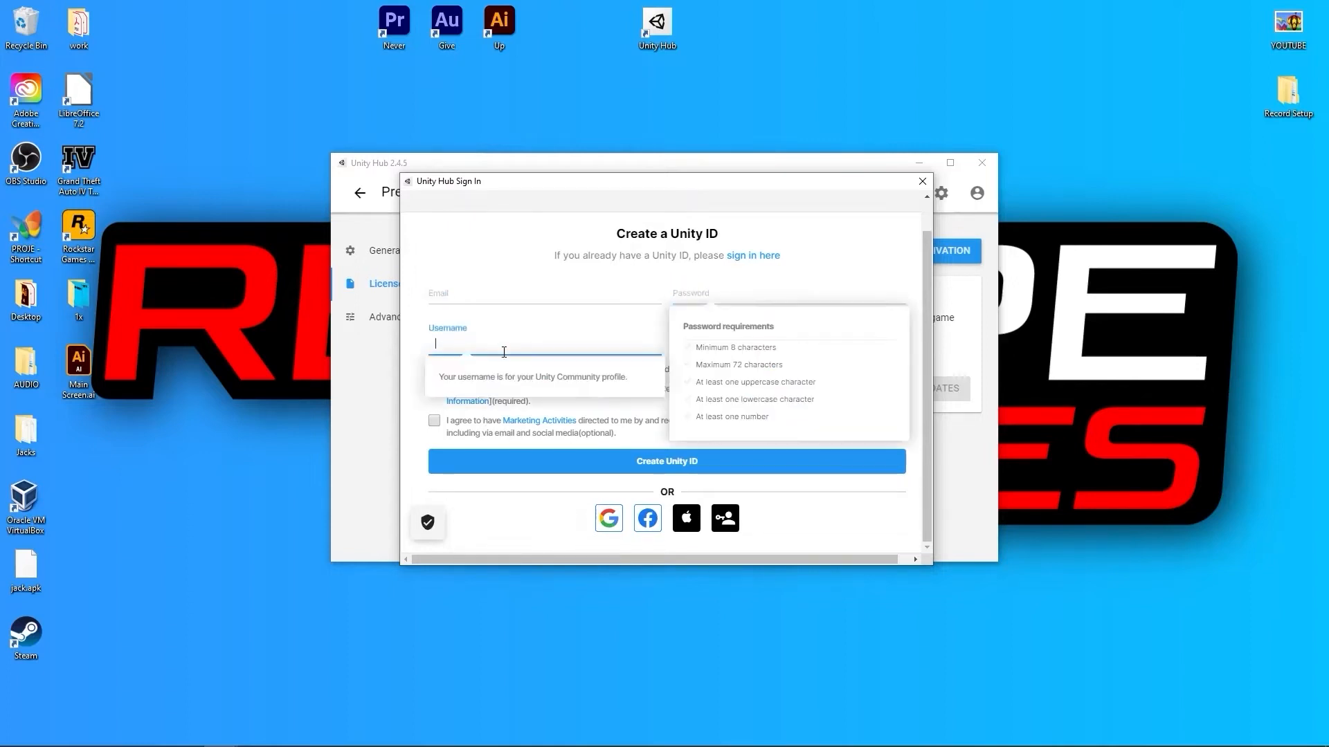
{"action": "left_click", "coordinate": [700, 349]}
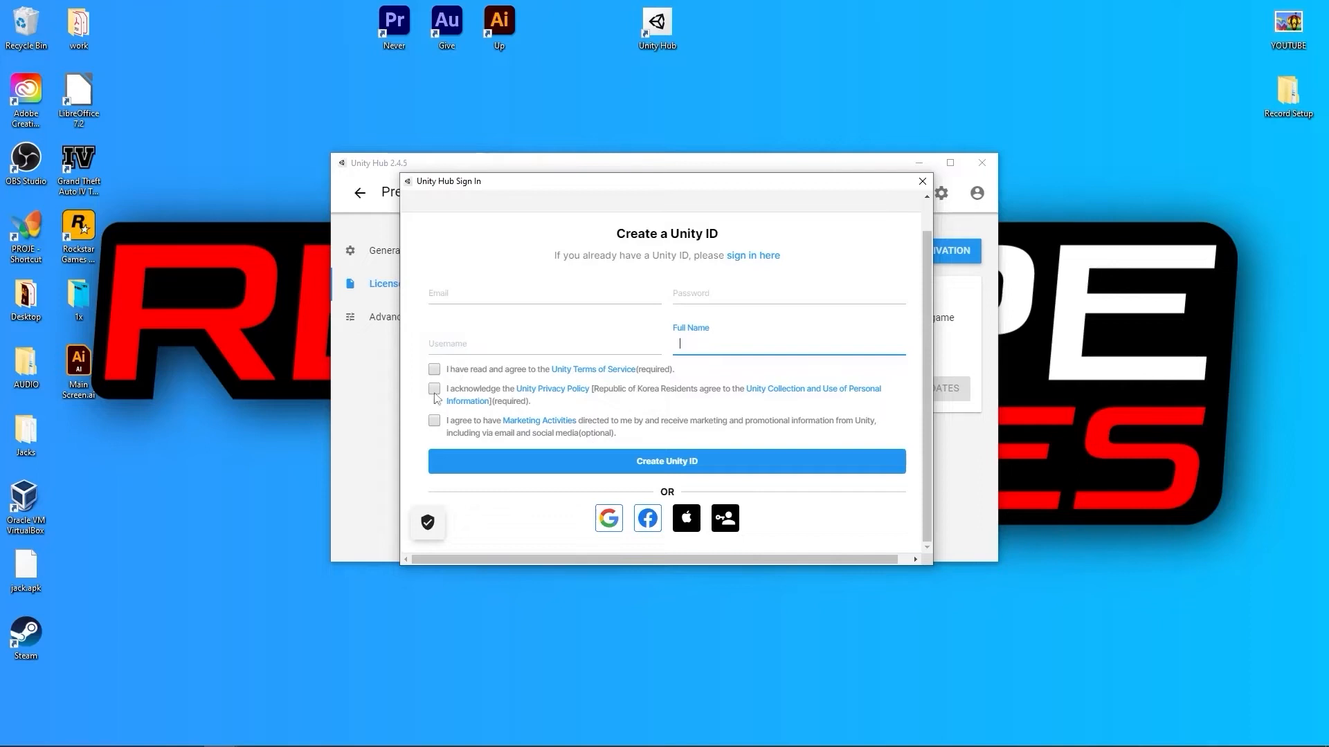
Sign in to Unity Hub with a Google account
{"action": "scroll", "coordinate": [583, 357], "scroll_direction": "up", "scroll_amount": 1}
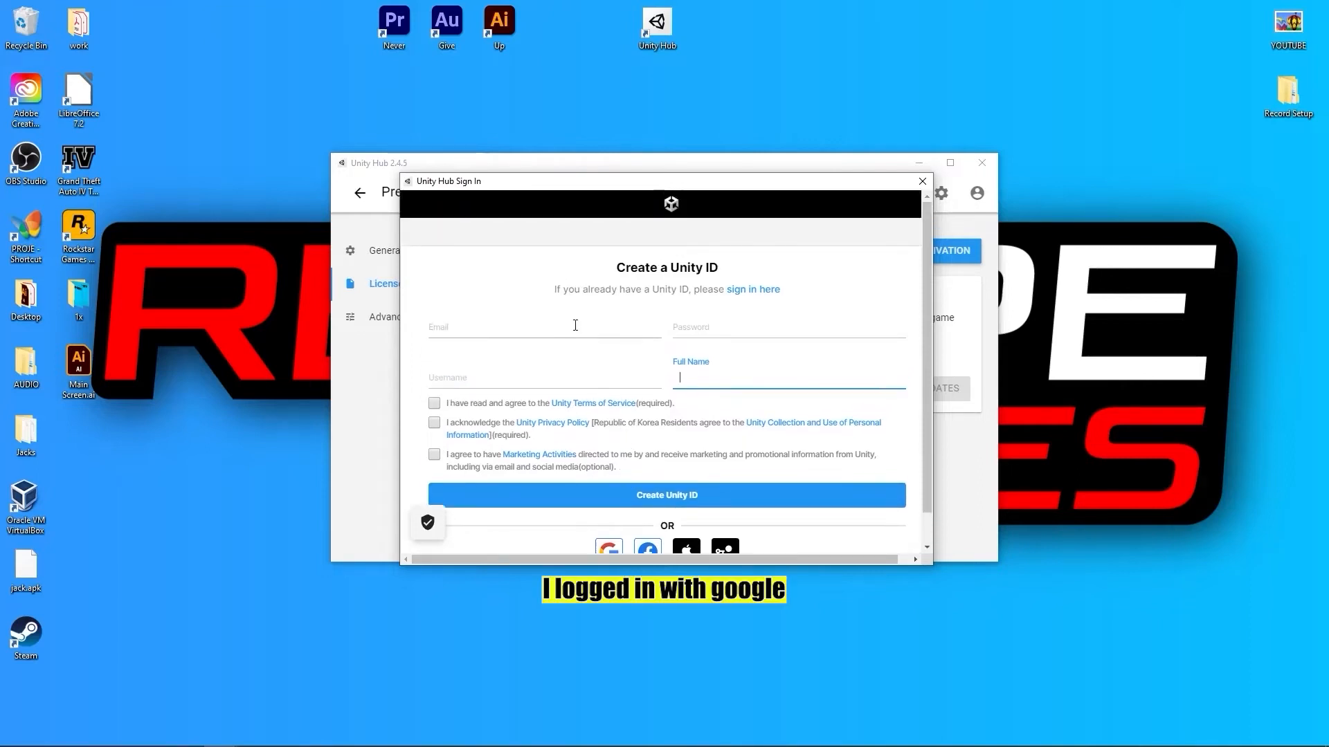
{"action": "scroll", "coordinate": [613, 332], "scroll_direction": "down", "scroll_amount": 1}
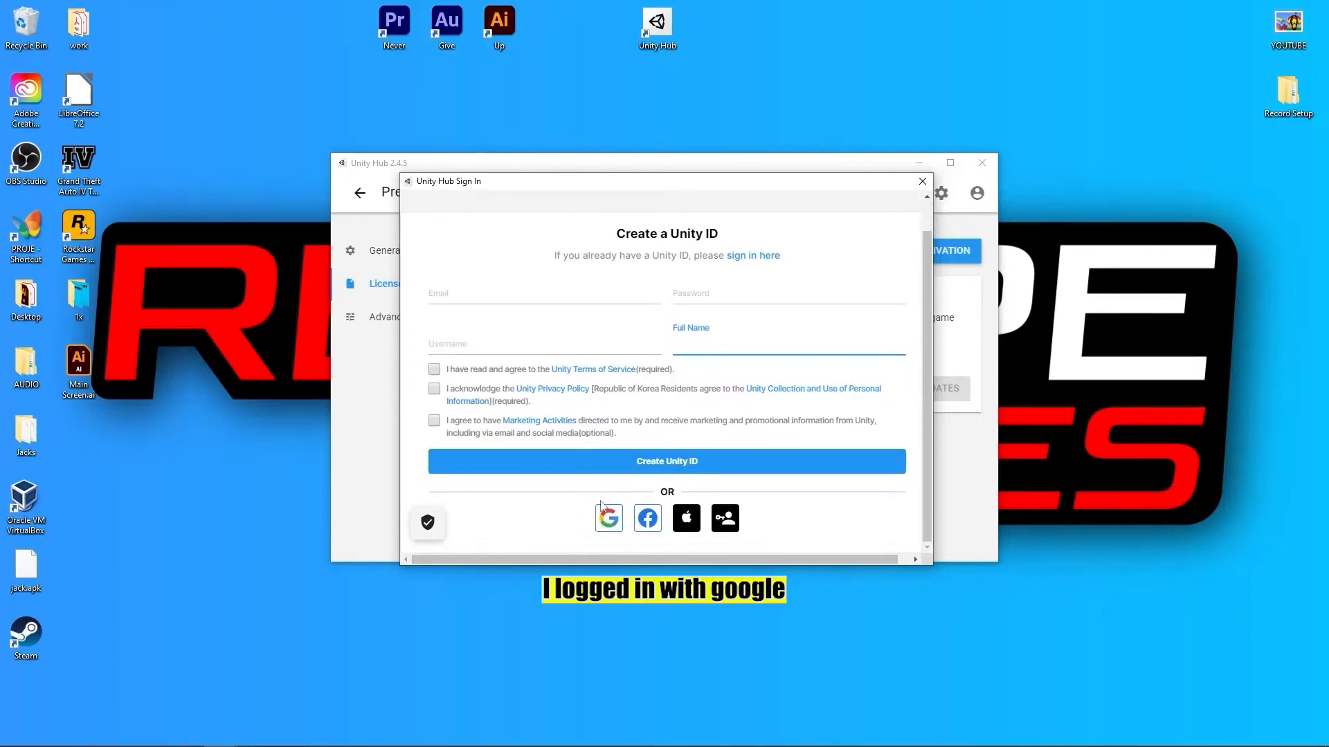
{"action": "left_click", "coordinate": [607, 521]}
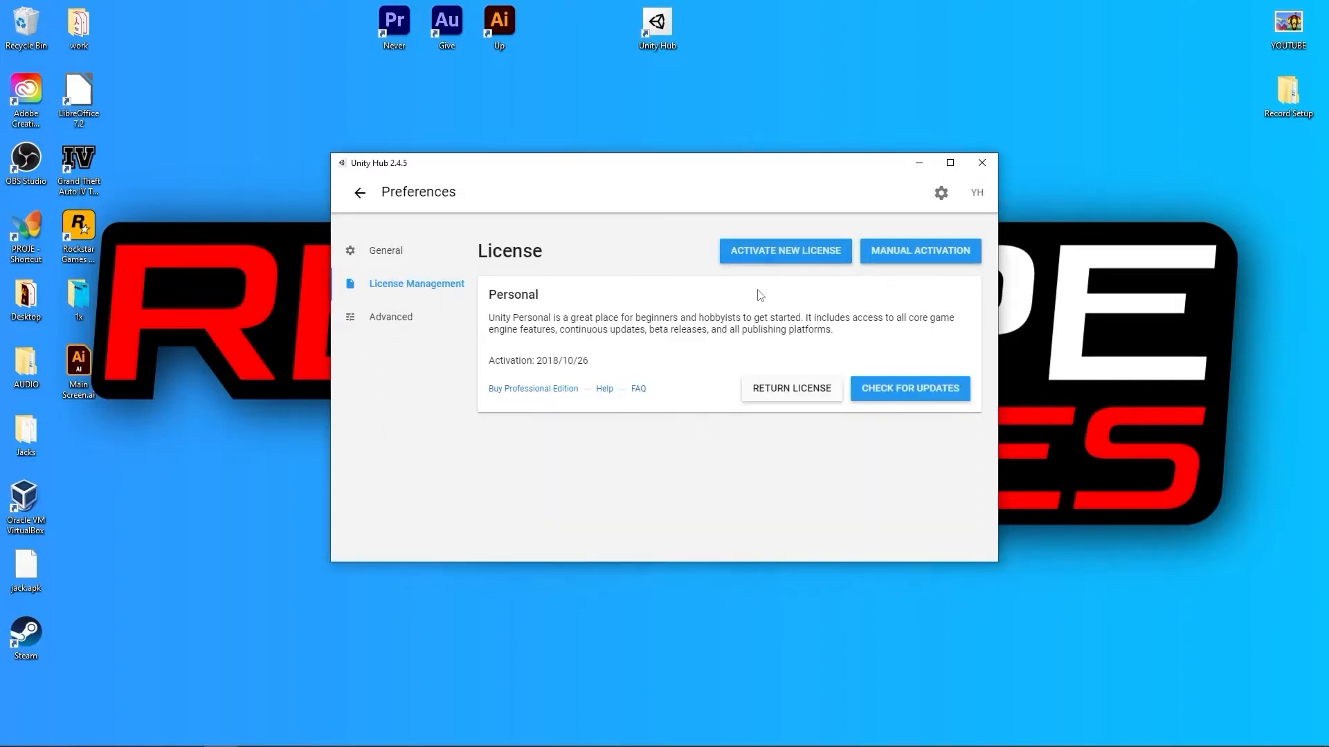
Activate a new Unity Personal license with the option "I don't use Unity in a professional capacity"
{"action": "left_click", "coordinate": [785, 260]}
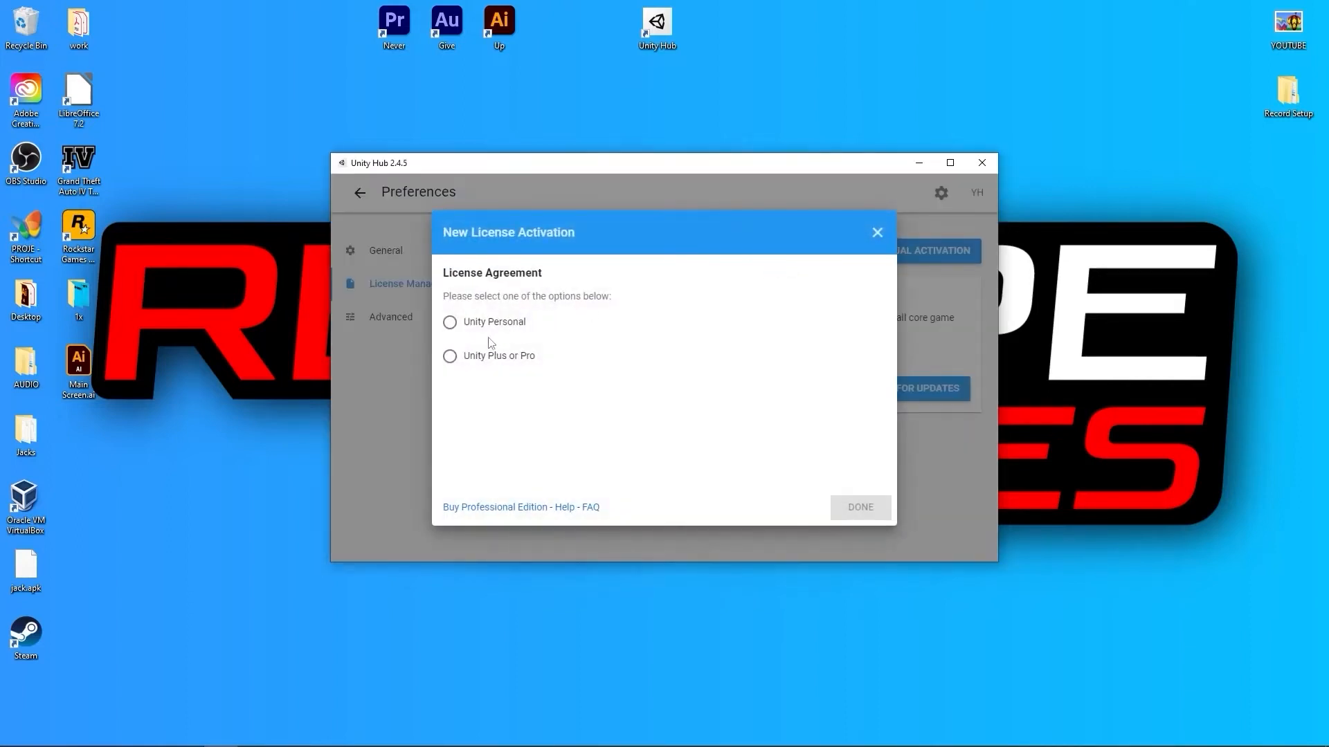
{"action": "left_click", "coordinate": [474, 357]}
{"action": "left_click", "coordinate": [504, 392]}
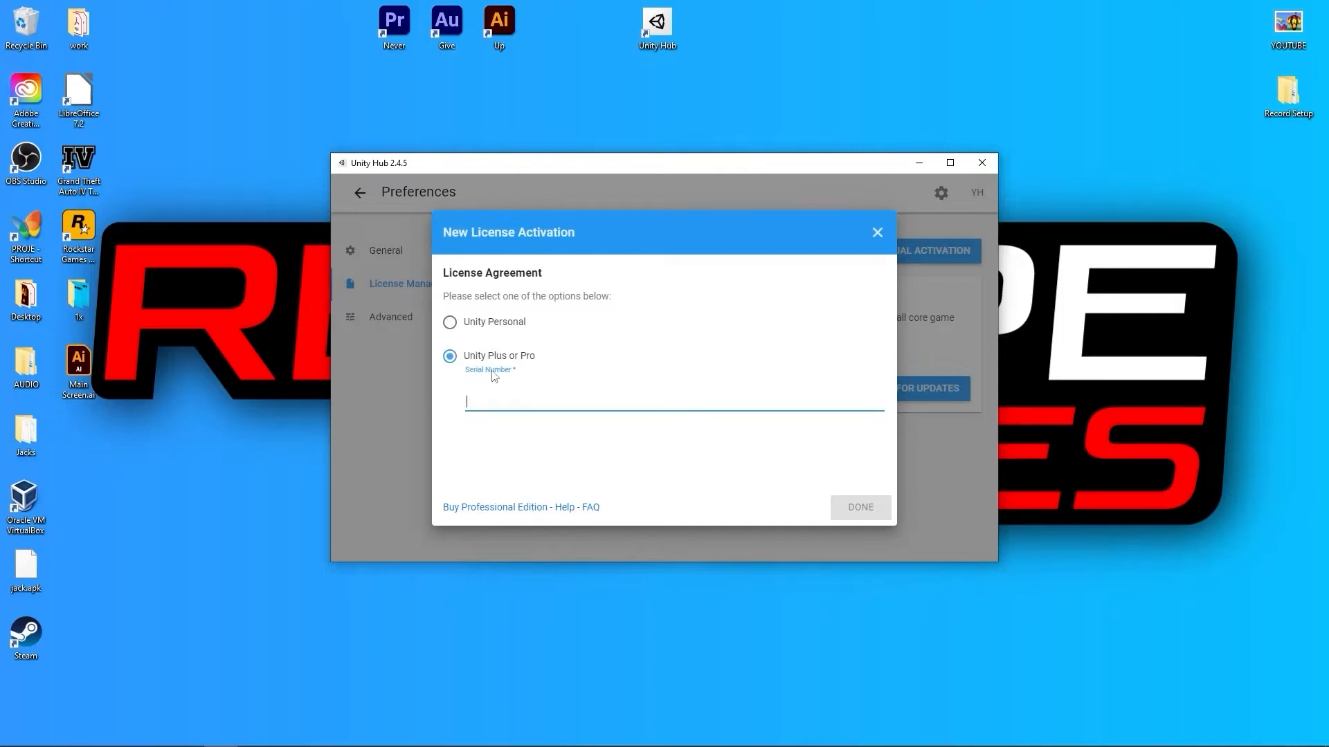
{"action": "left_click", "coordinate": [495, 329]}
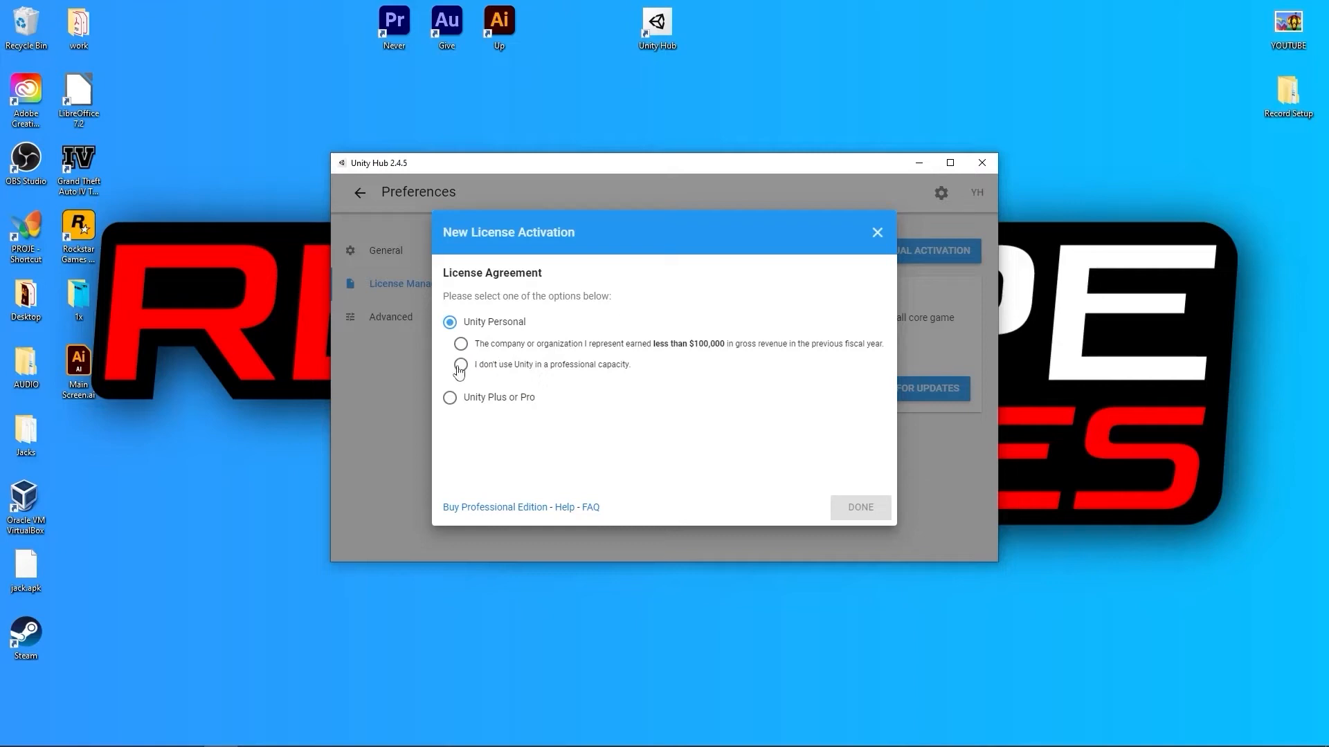
{"action": "left_click", "coordinate": [461, 365]}
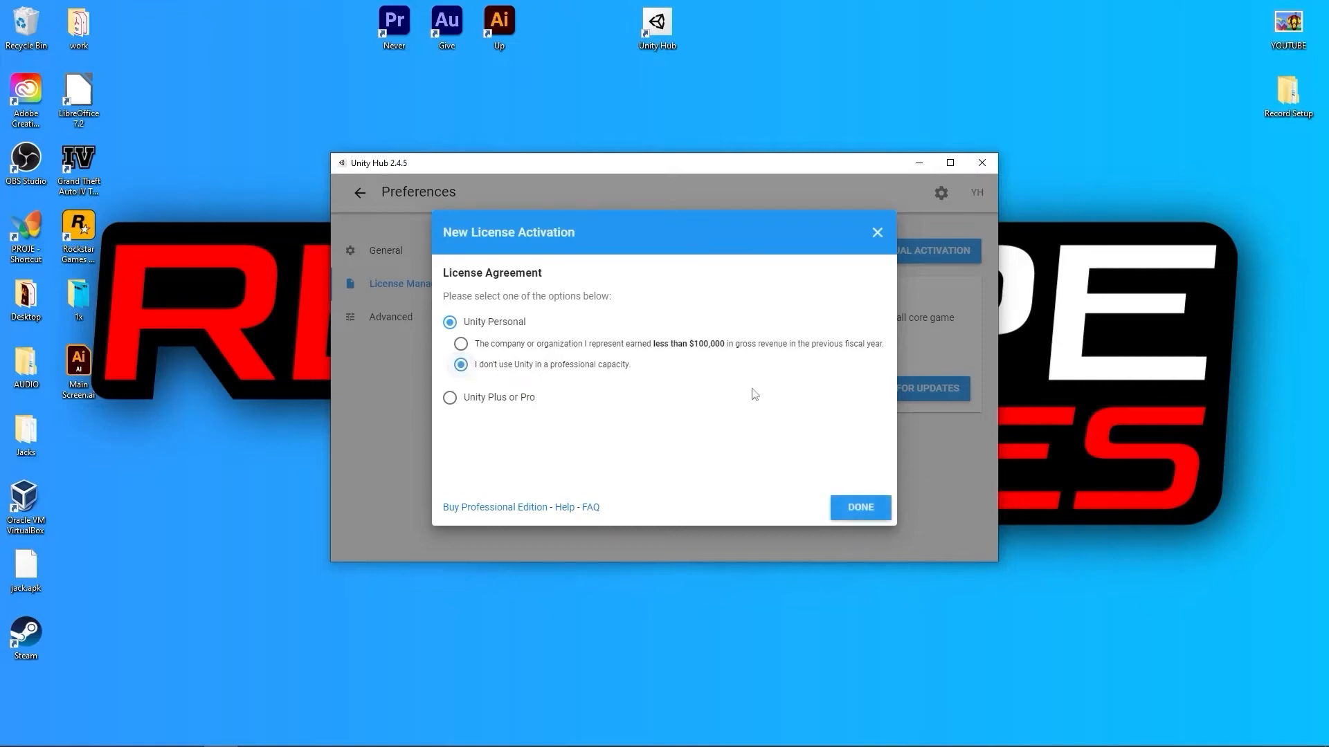
{"action": "left_click", "coordinate": [854, 515]}
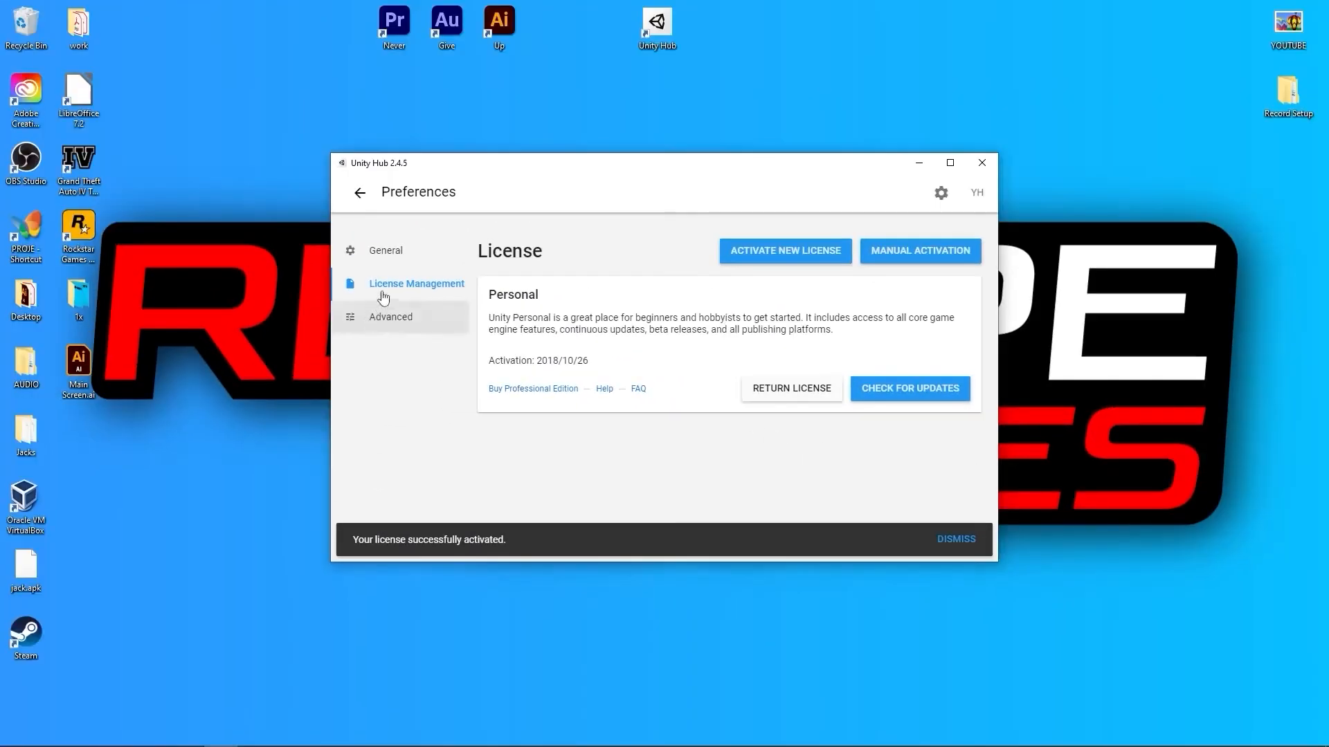
Leave the preferences and add the recommended editor version Unity 2020.3.25f1 (LTS) to the installs, continuing to its module selection
{"action": "left_click", "coordinate": [276, 16]}
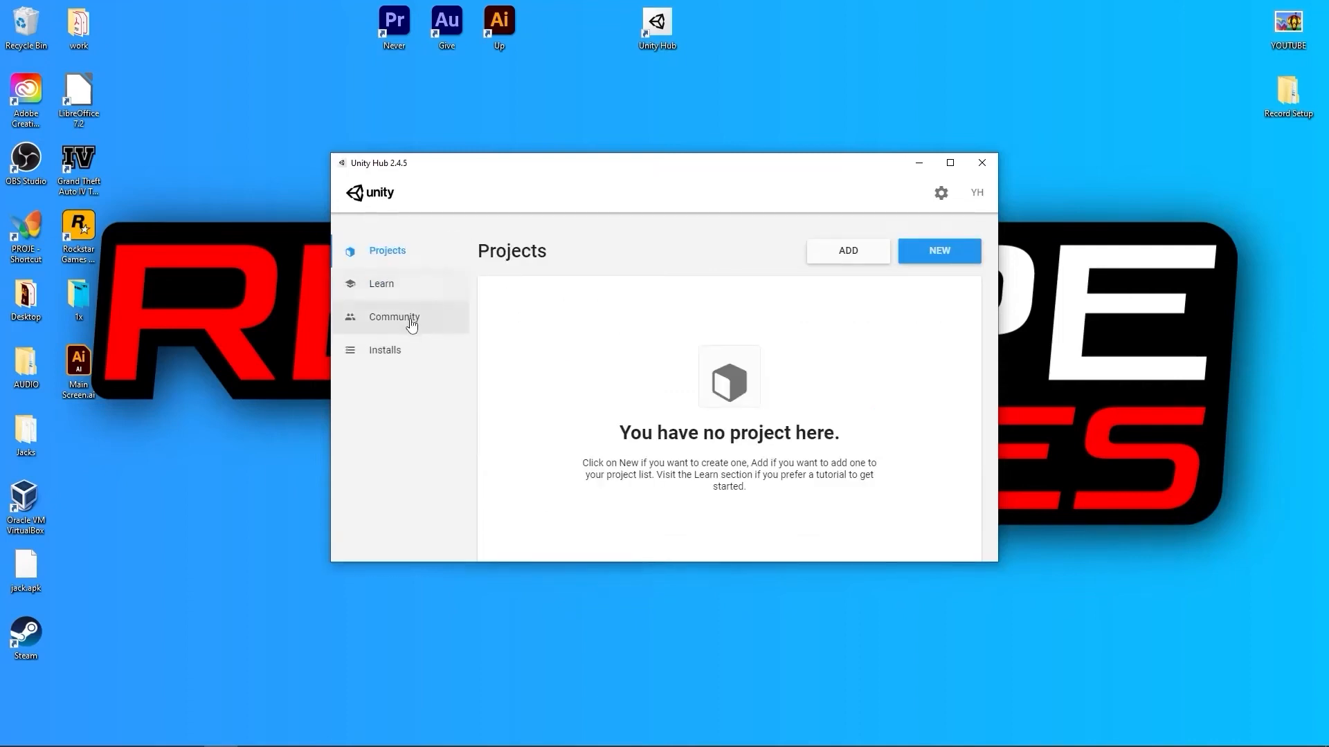
{"action": "left_click", "coordinate": [394, 349]}
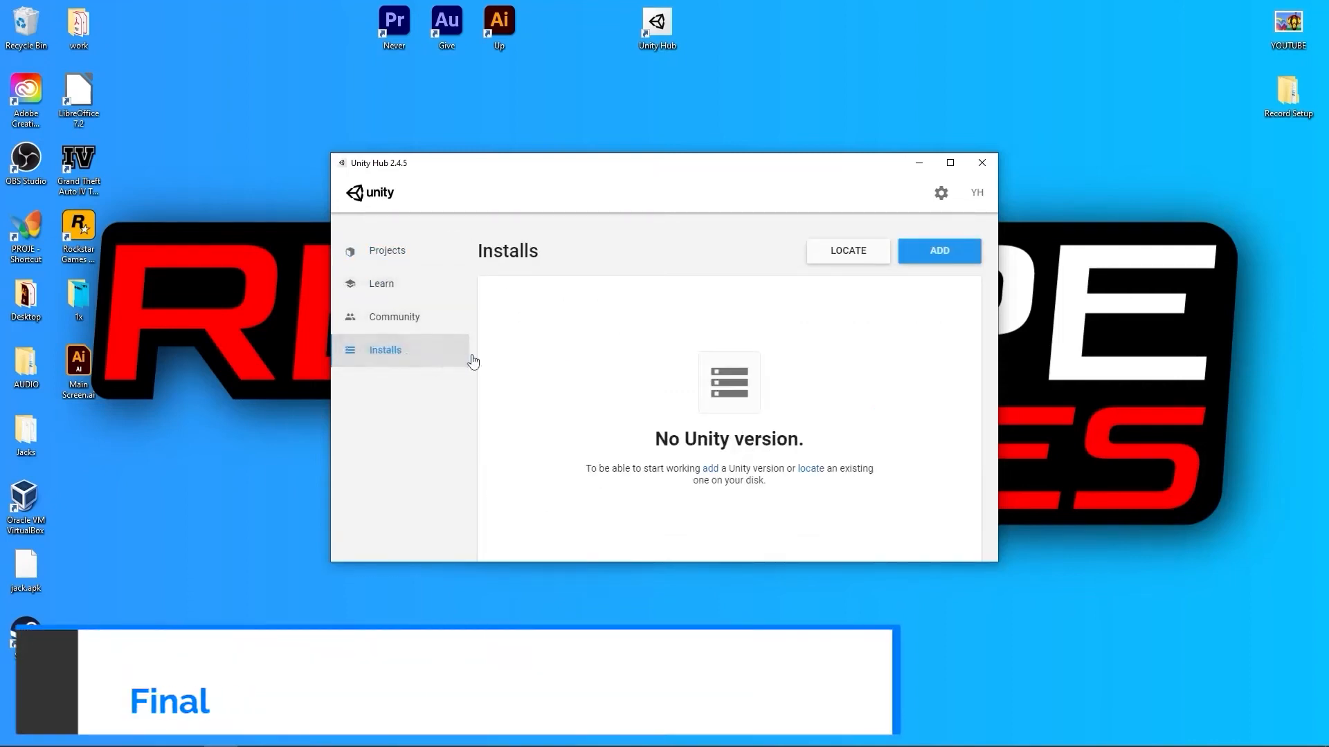
{"action": "left_click", "coordinate": [945, 253]}
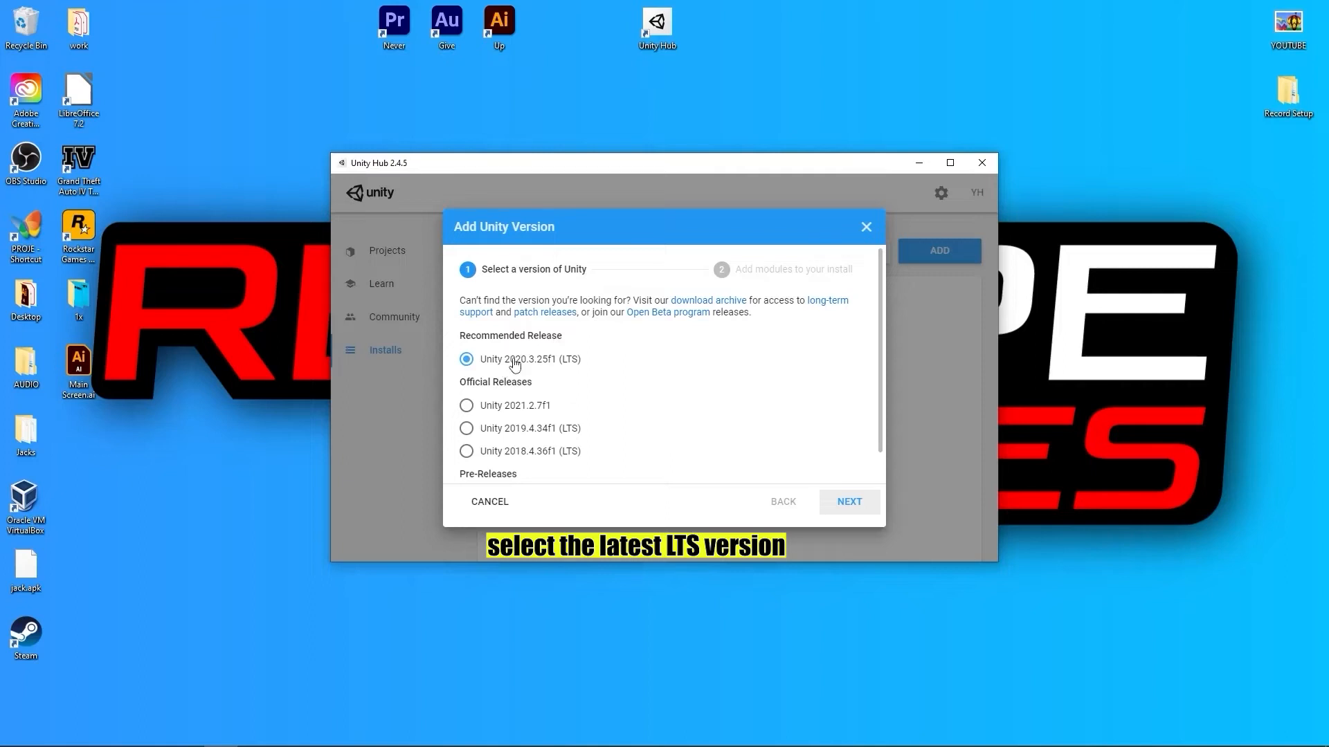
{"action": "left_click", "coordinate": [840, 511]}
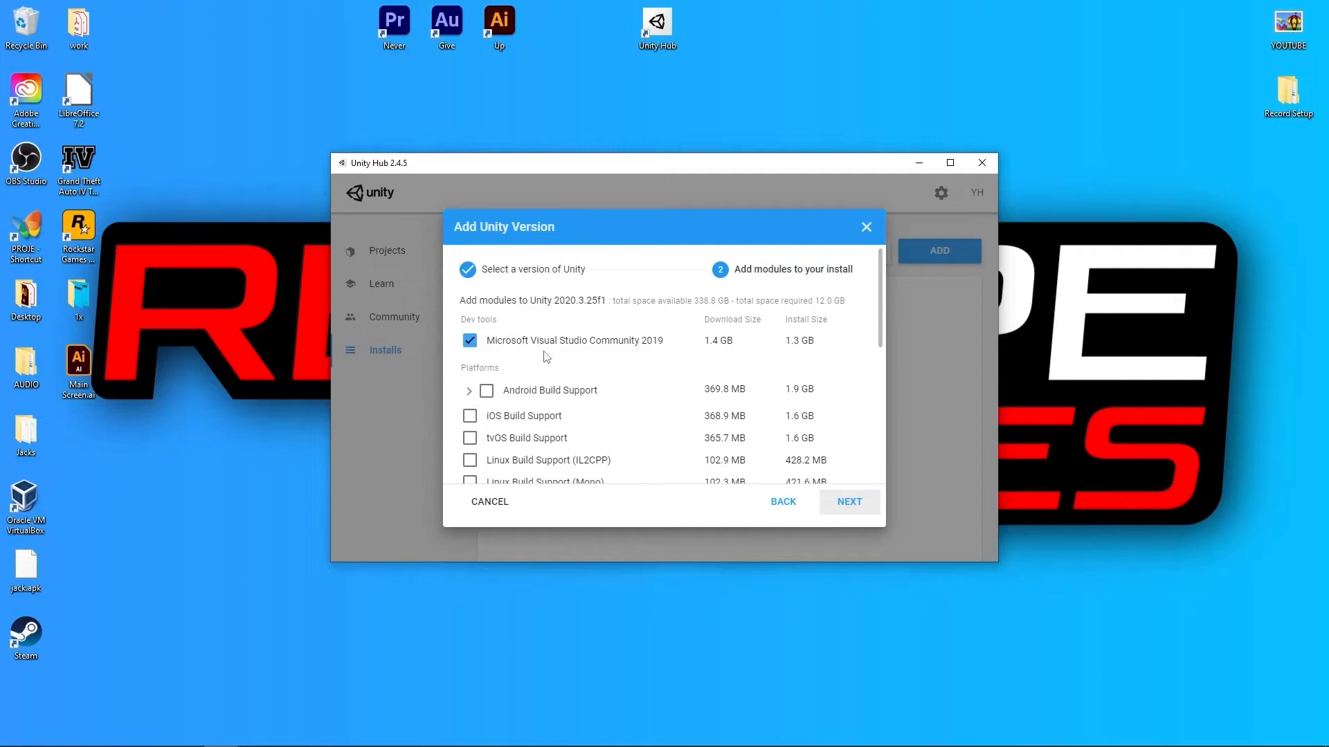
Include Android Build Support with its SDK & NDK Tools and OpenJDK, keep Microsoft Visual Studio Community 2019, exclude Documentation, and continue
{"action": "left_click", "coordinate": [486, 391]}
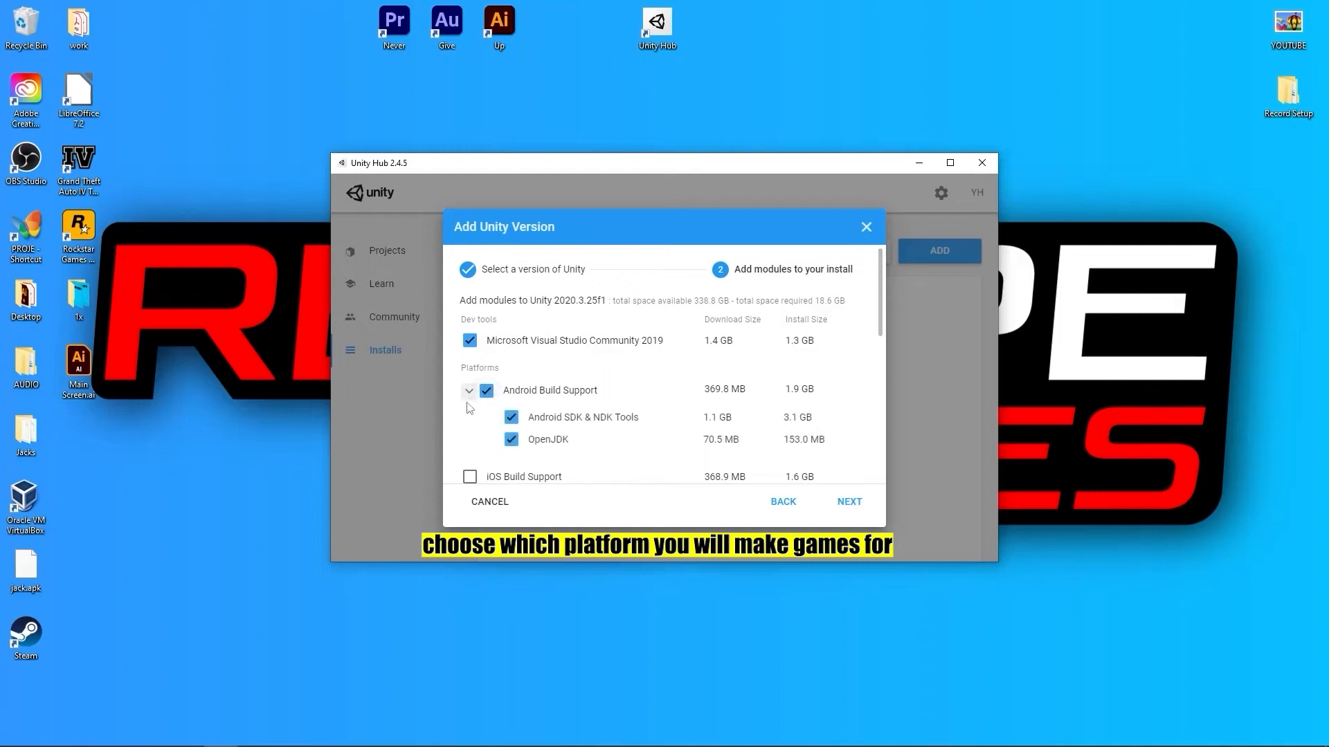
{"action": "scroll", "coordinate": [580, 348], "scroll_direction": "down", "scroll_amount": 4}
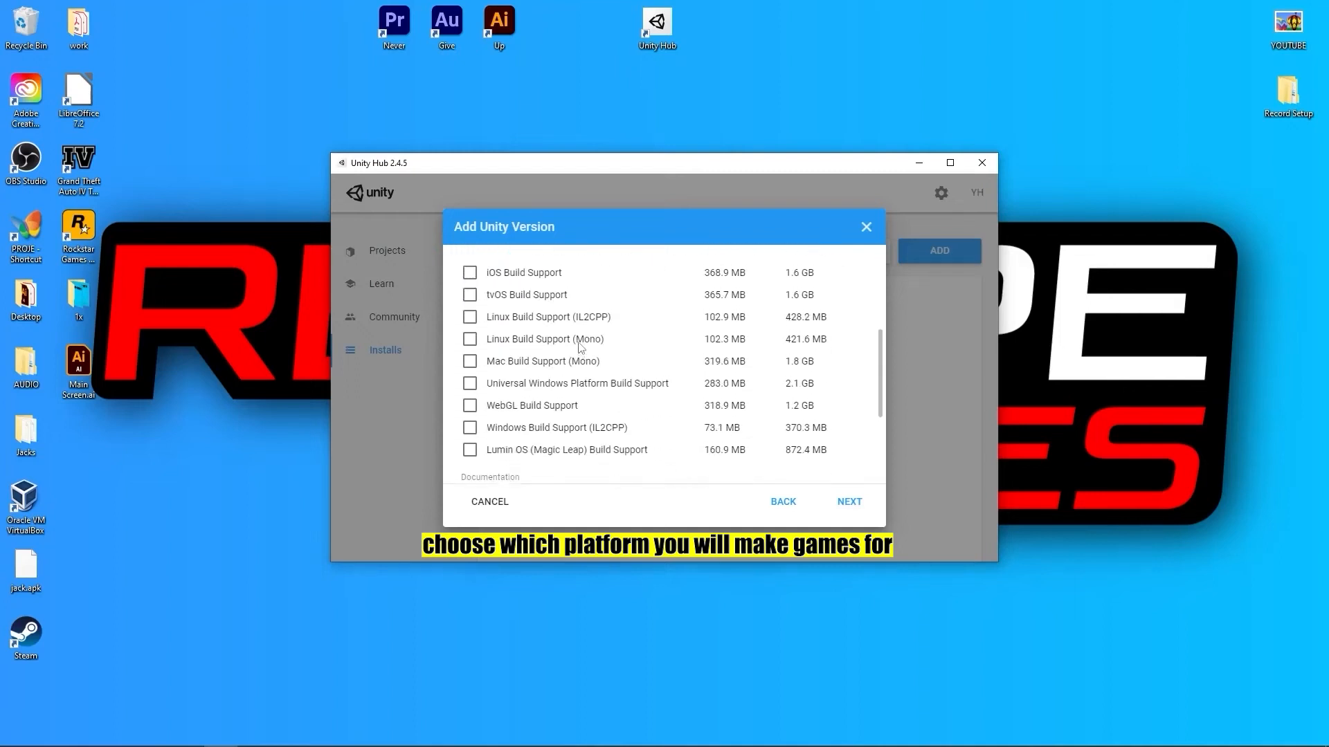
{"action": "scroll", "coordinate": [580, 348], "scroll_direction": "up", "scroll_amount": 1}
{"action": "scroll", "coordinate": [541, 359], "scroll_direction": "down", "scroll_amount": 1}
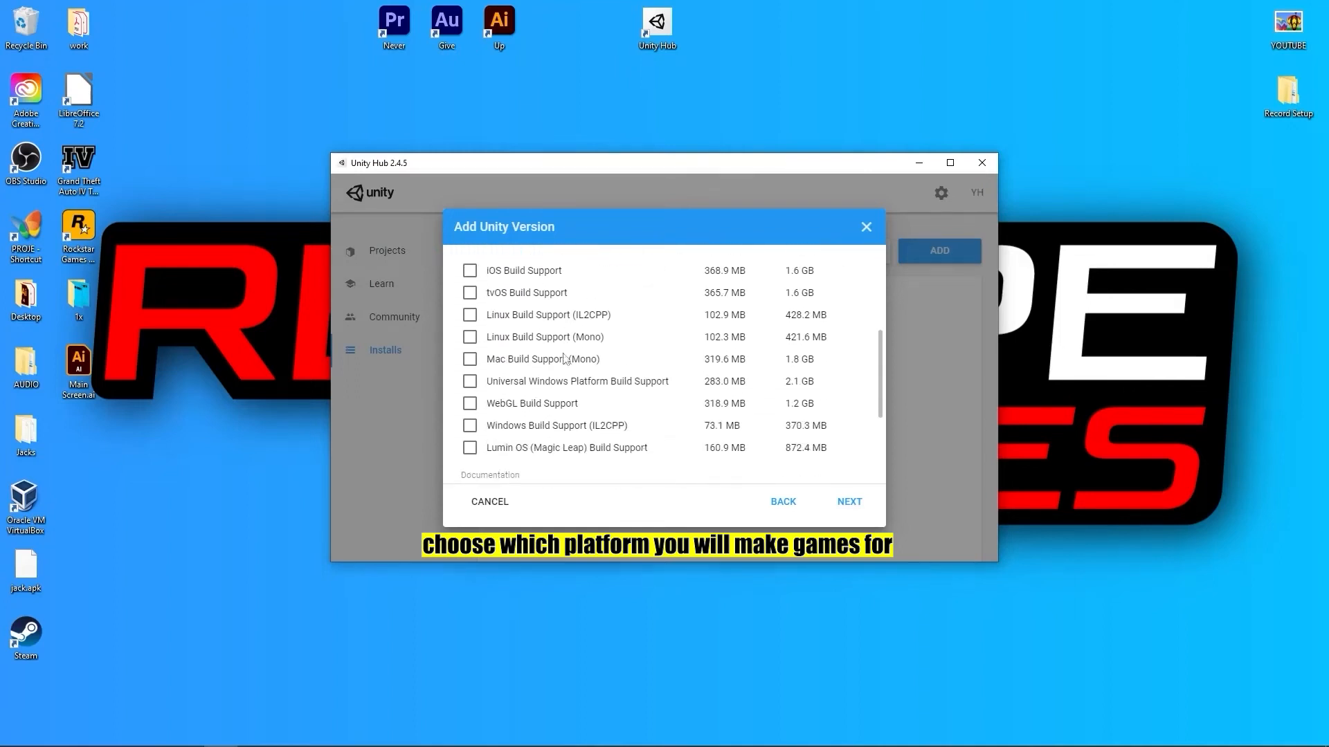
{"action": "scroll", "coordinate": [552, 342], "scroll_direction": "down", "scroll_amount": 1}
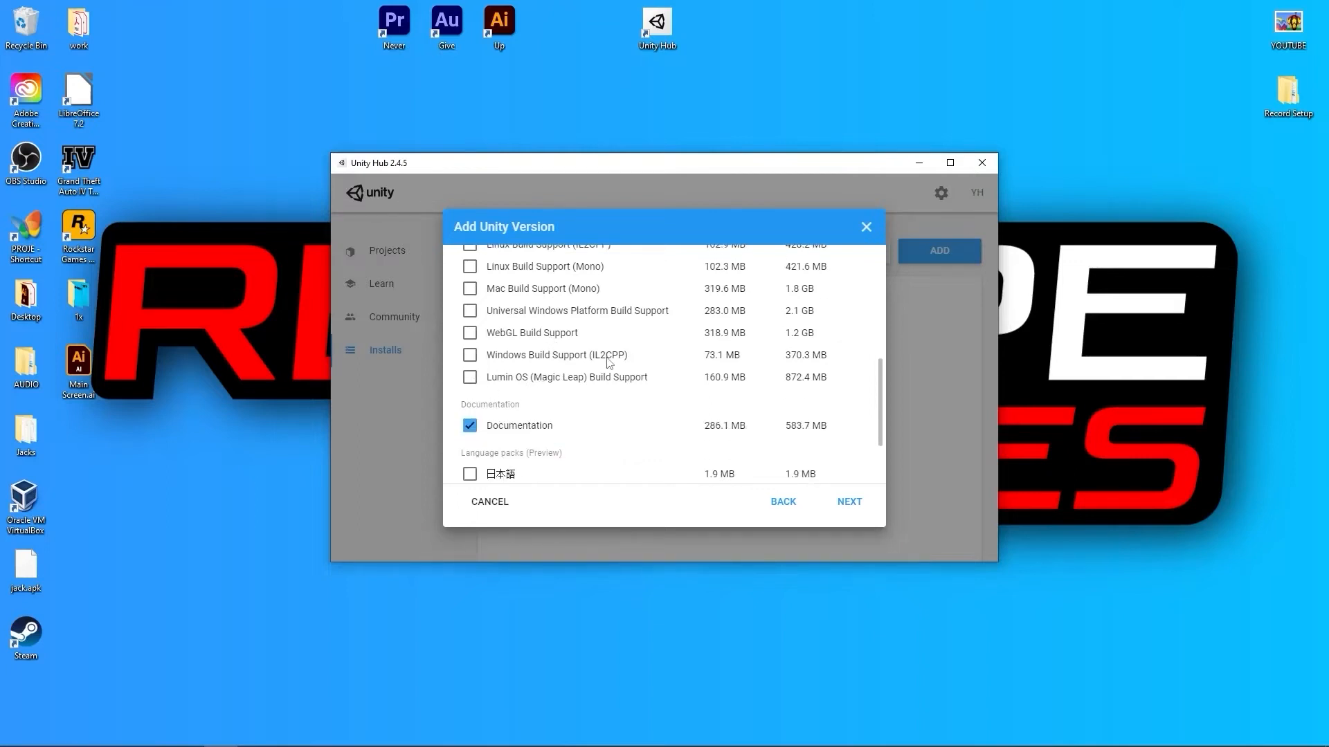
{"action": "scroll", "coordinate": [596, 384], "scroll_direction": "down", "scroll_amount": 1}
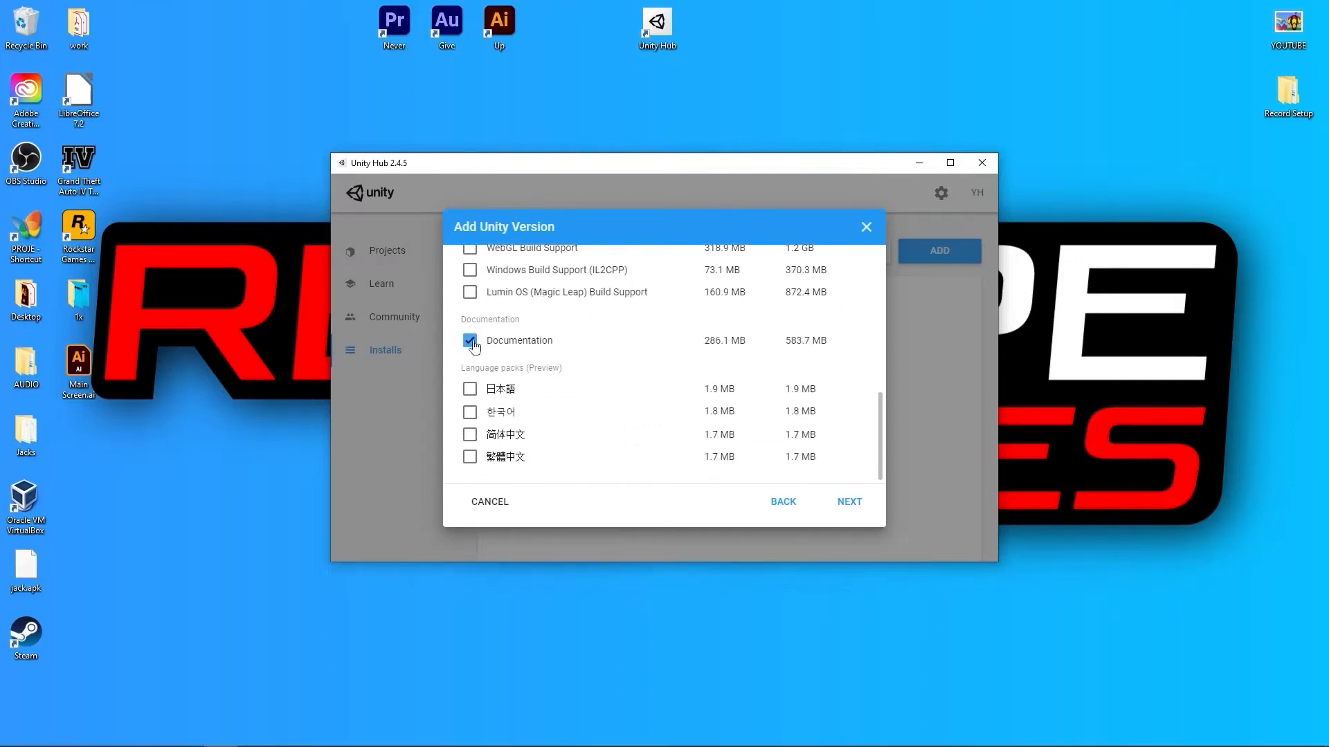
{"action": "scroll", "coordinate": [475, 395], "scroll_direction": "up", "scroll_amount": 4}
{"action": "scroll", "coordinate": [540, 438], "scroll_direction": "down", "scroll_amount": 2}
{"action": "scroll", "coordinate": [574, 429], "scroll_direction": "up", "scroll_amount": 2}
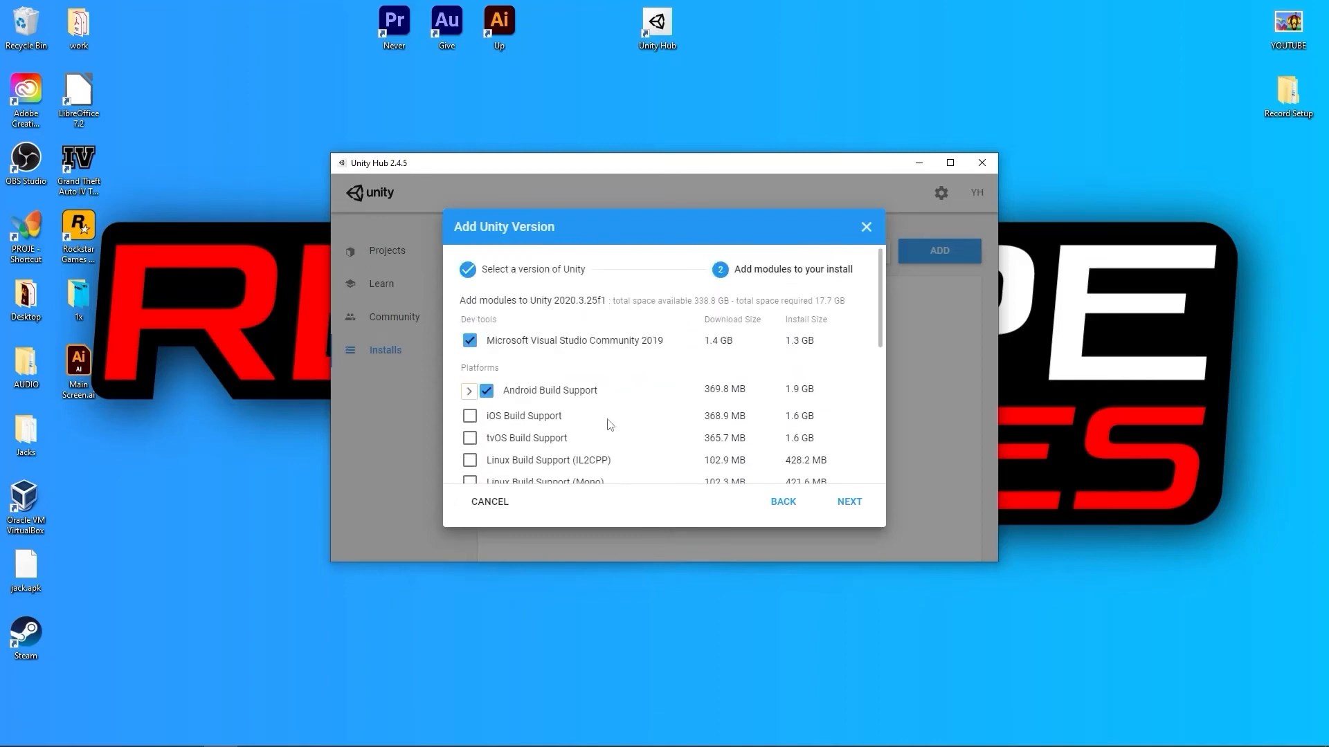
{"action": "scroll", "coordinate": [595, 419], "scroll_direction": "down", "scroll_amount": 1}
{"action": "scroll", "coordinate": [581, 415], "scroll_direction": "up", "scroll_amount": 1}
{"action": "left_click", "coordinate": [856, 503]}
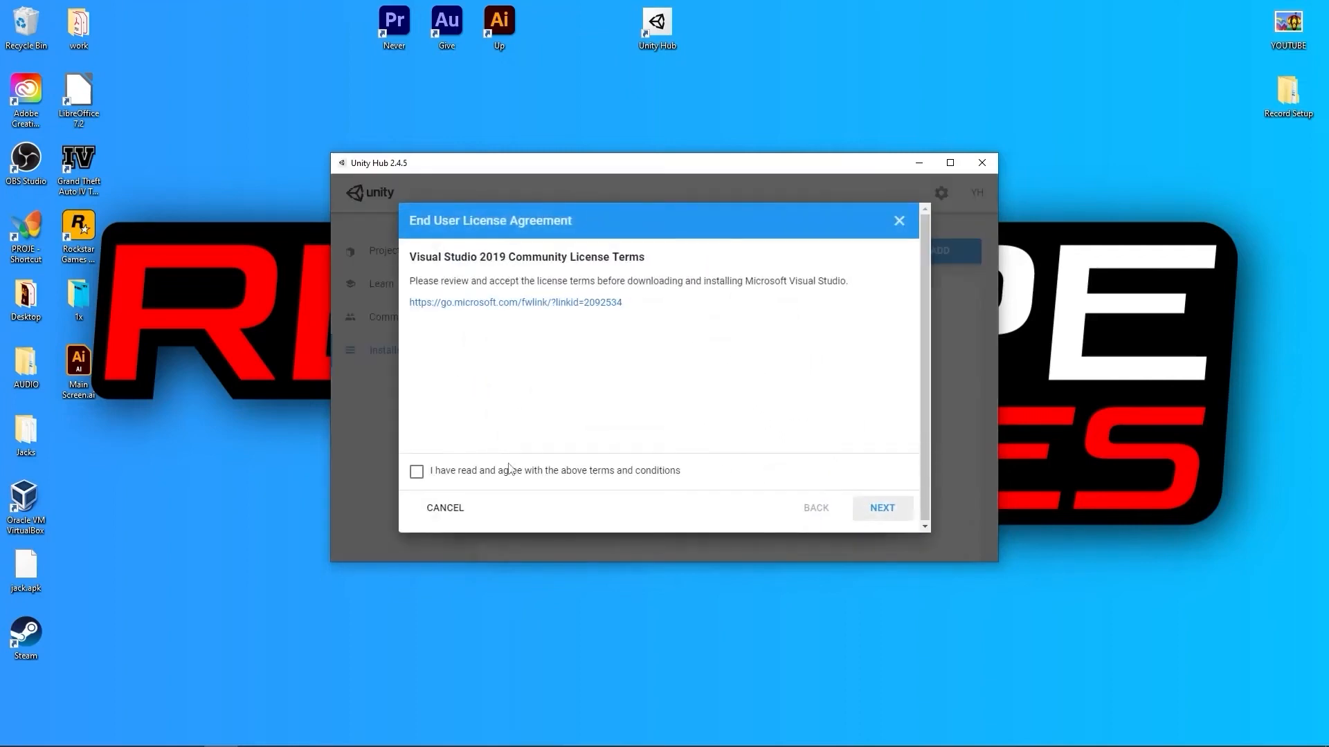
Accept the Visual Studio 2019 Community and the Android SDK and NDK license terms and start the installation
{"action": "left_click", "coordinate": [416, 472]}
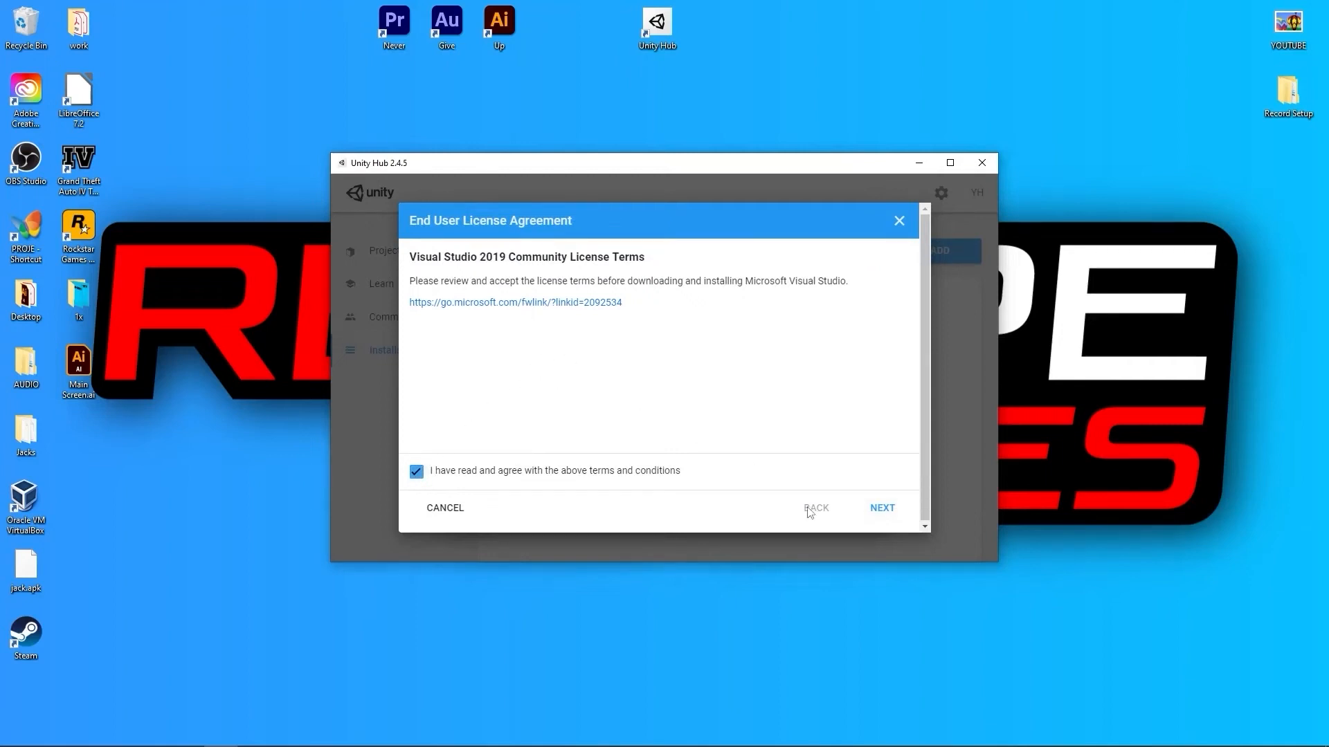
{"action": "left_click", "coordinate": [881, 511]}
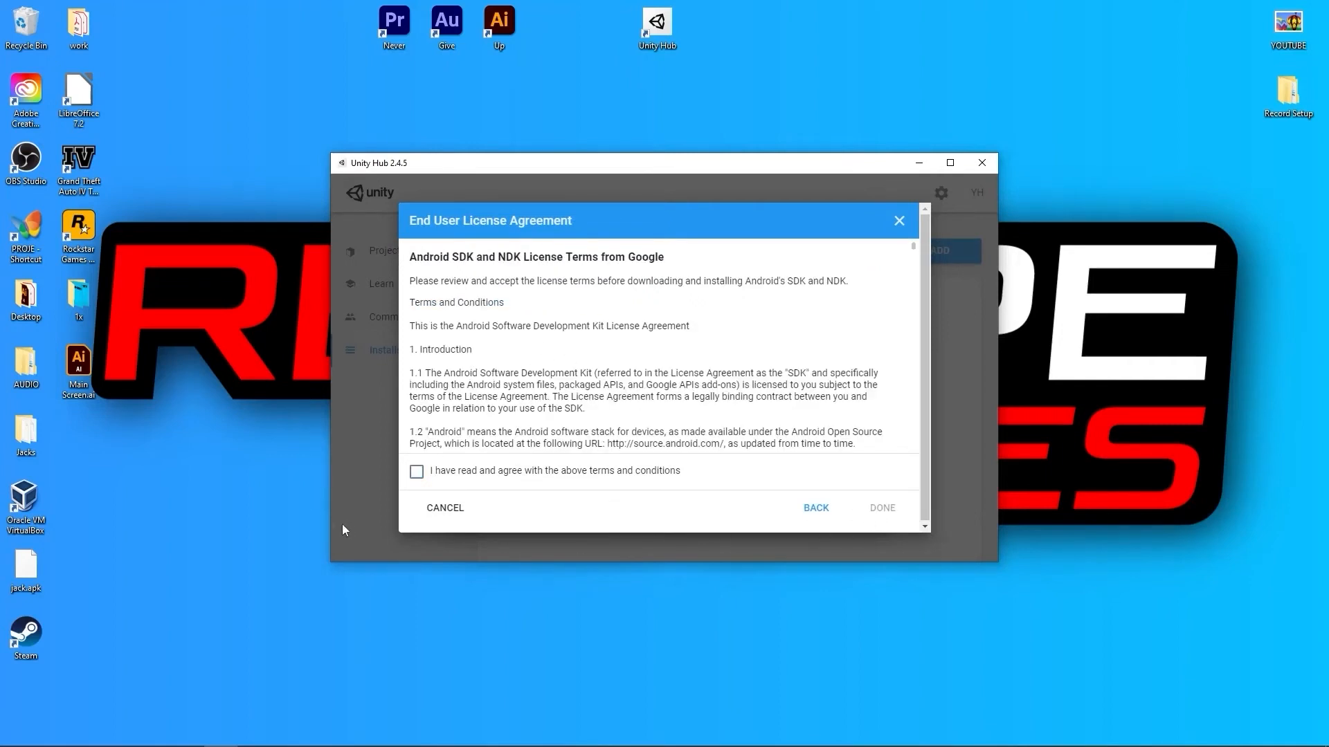
{"action": "scroll", "coordinate": [566, 428], "scroll_direction": "down", "scroll_amount": 5}
{"action": "left_click", "coordinate": [436, 473]}
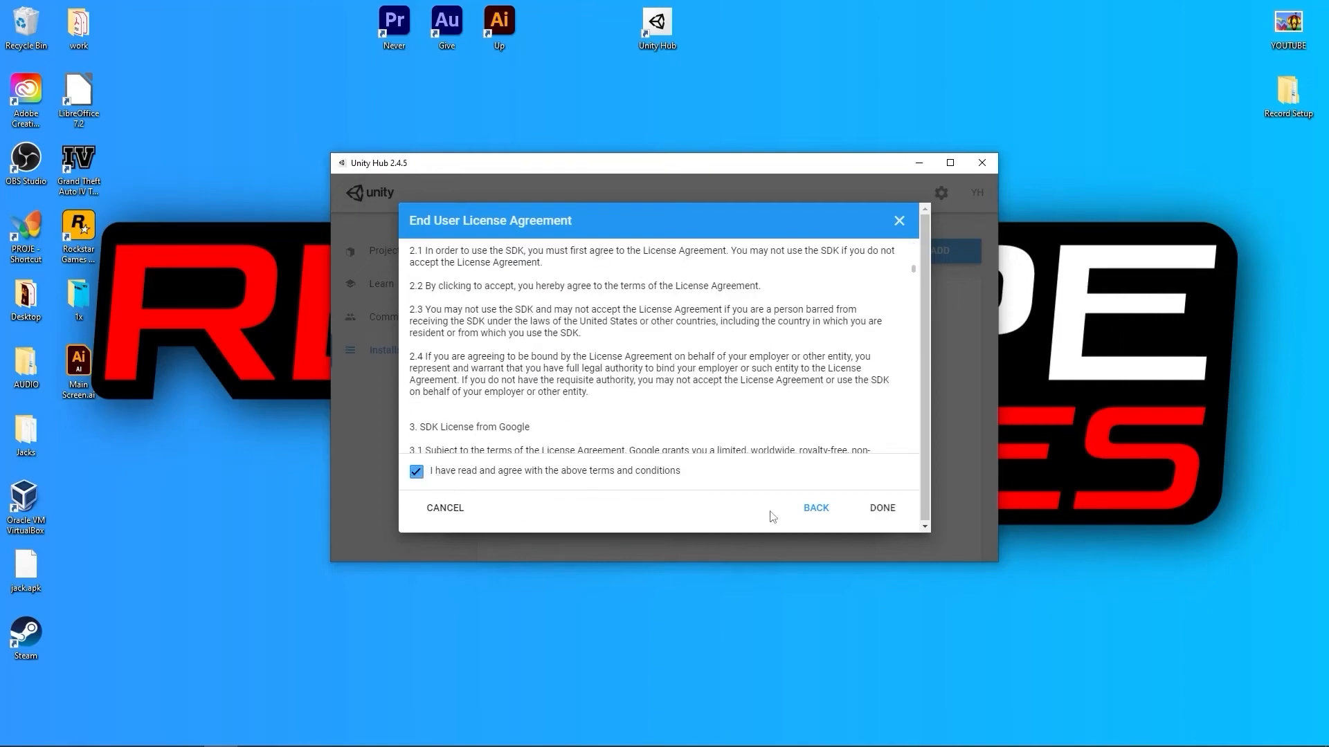
{"action": "left_click", "coordinate": [882, 508]}
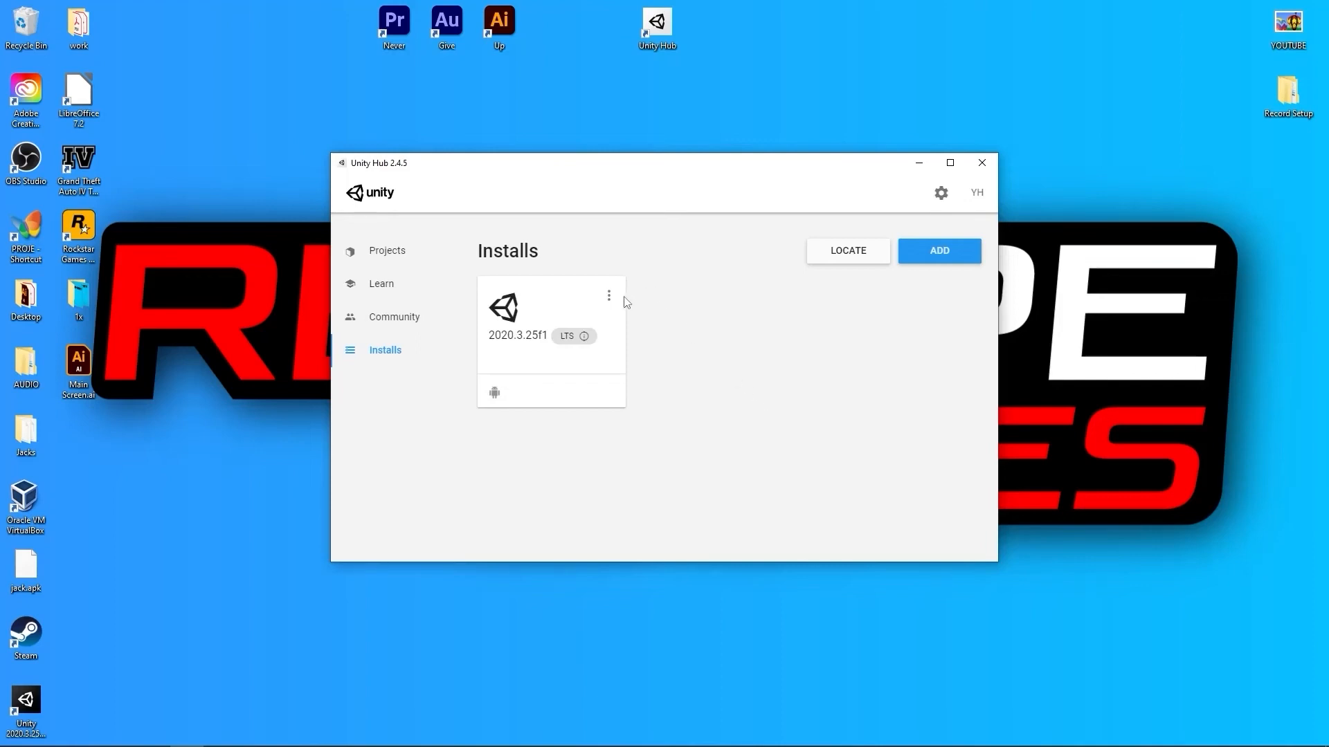
Close and reopen Unity Hub, and start a new project with the 2D template
{"action": "left_click", "coordinate": [984, 162]}
{"action": "double_click", "coordinate": [660, 34]}
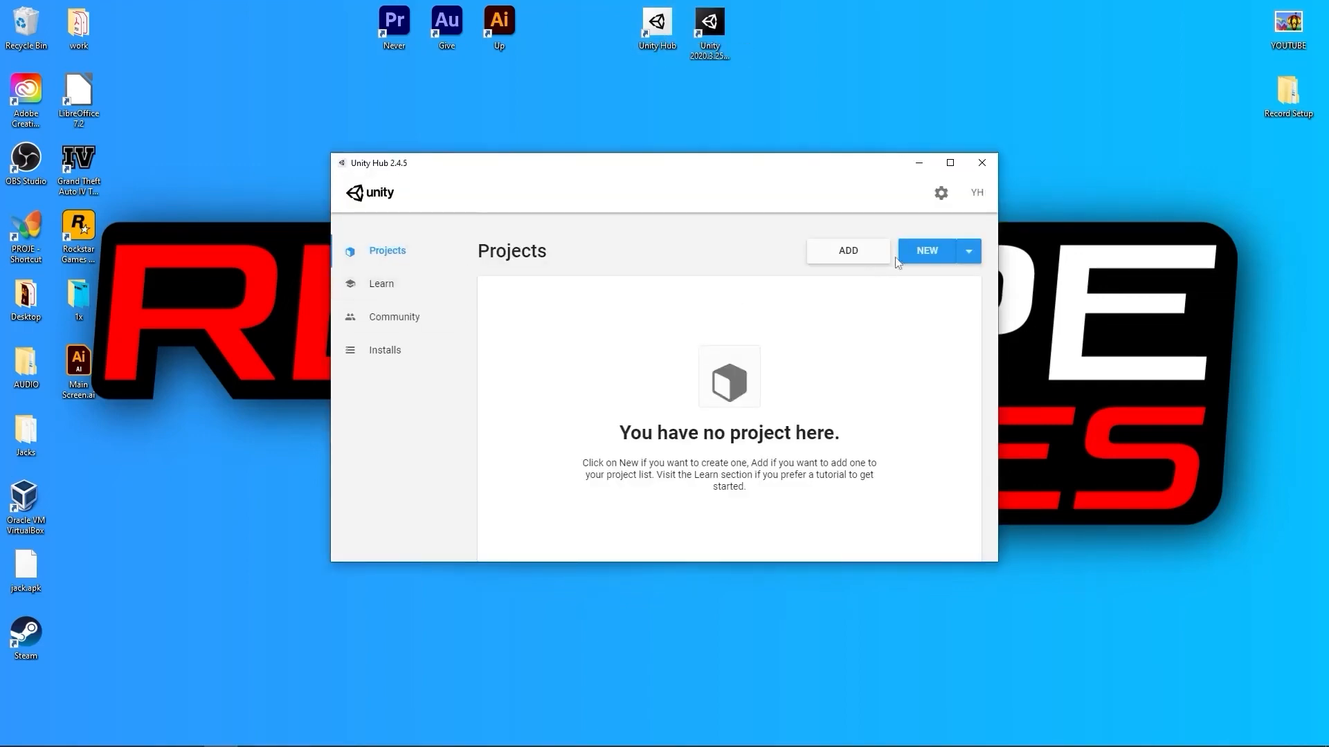
{"action": "left_click", "coordinate": [925, 255]}
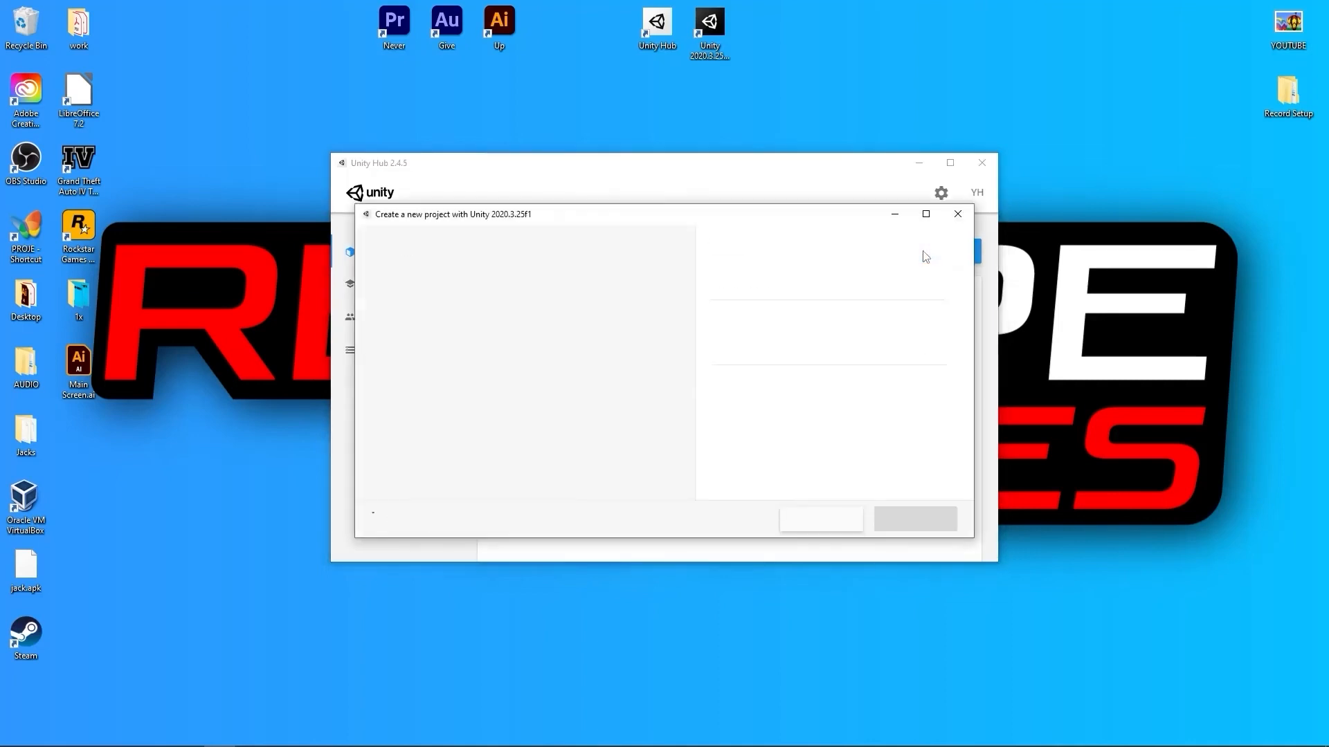
{"action": "left_click", "coordinate": [408, 318]}
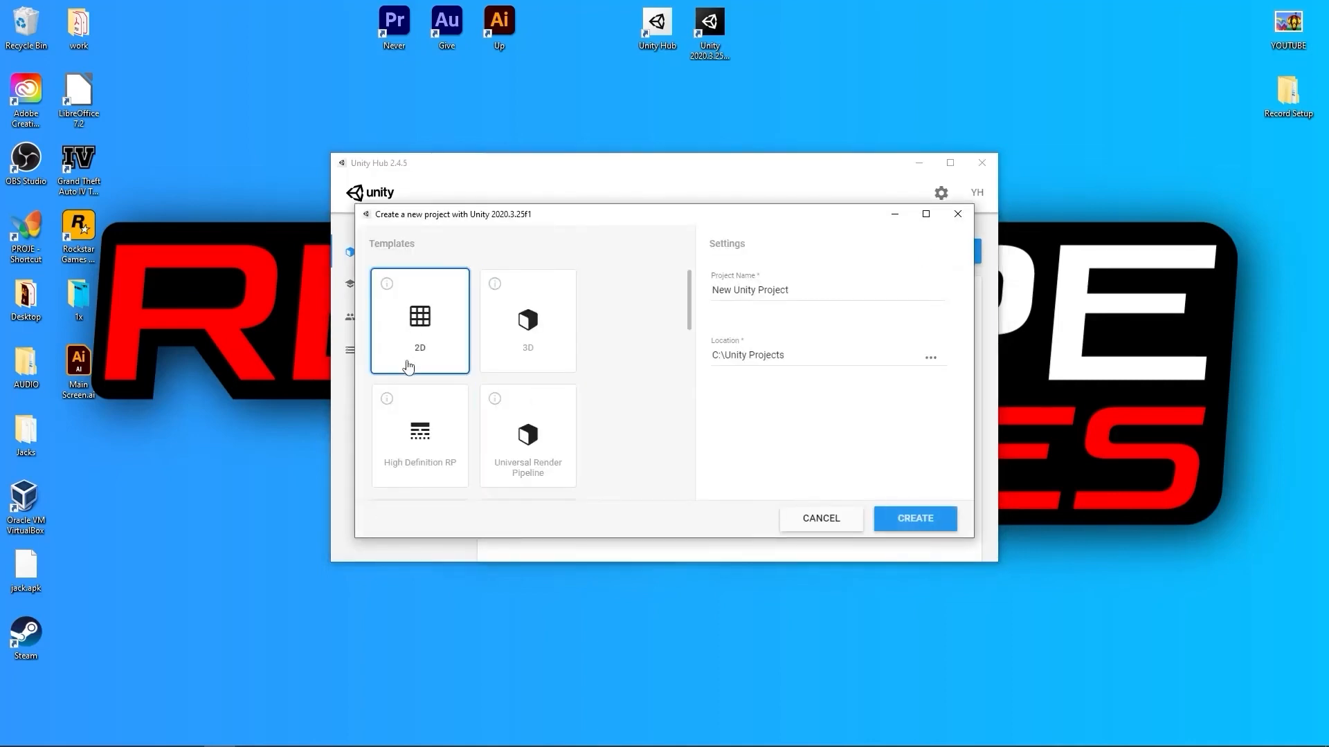
Name the project "First Unity Project" and create it in C:\Unity Projects
{"action": "triple_click", "coordinate": [811, 286]}
{"action": "key", "text": "BackSpace"}
{"action": "type", "text": "First Un"}
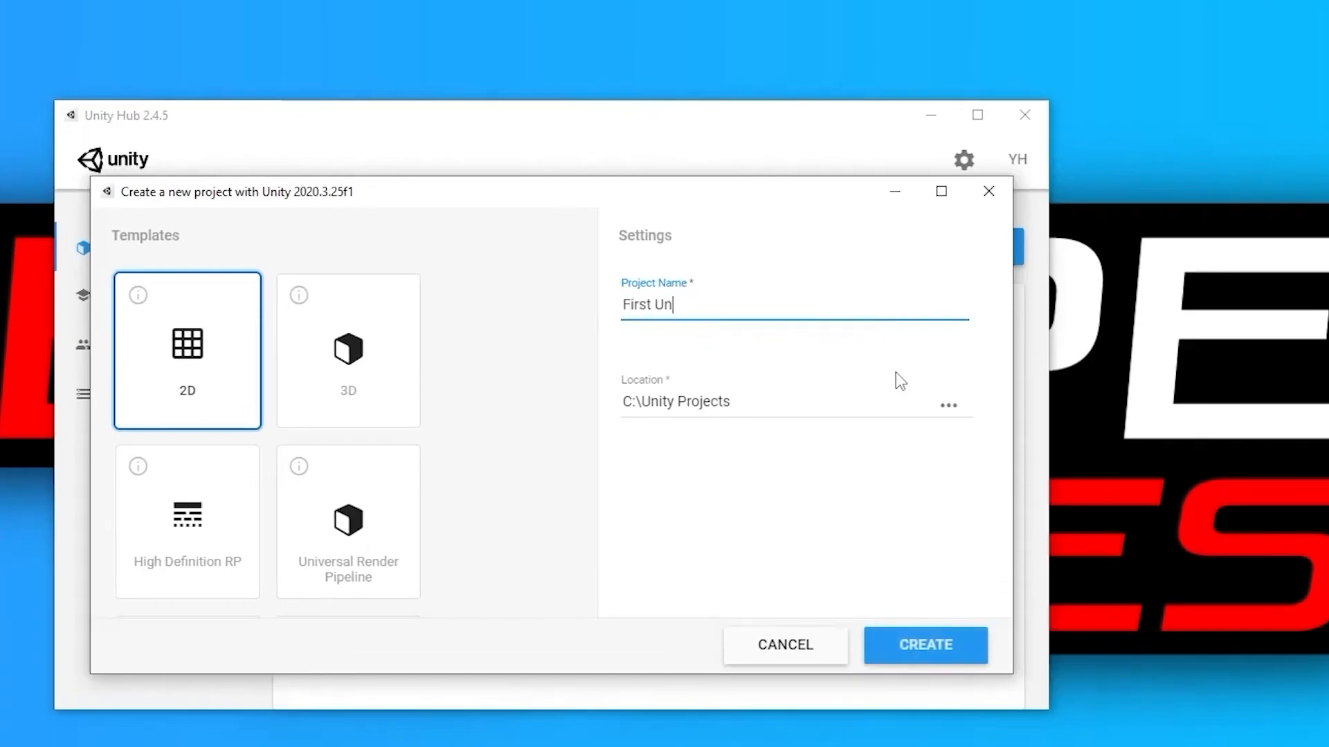
{"action": "type", "text": "ity Project"}
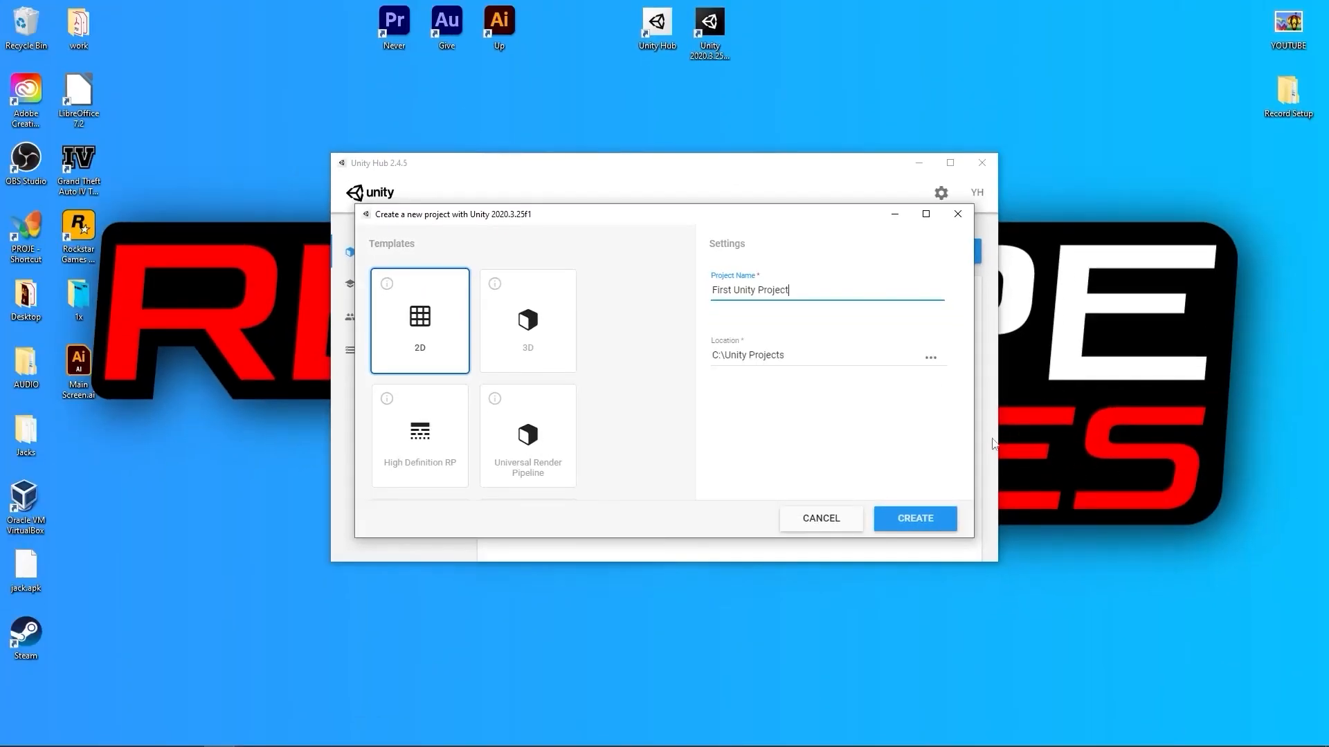
{"action": "left_click", "coordinate": [915, 518]}
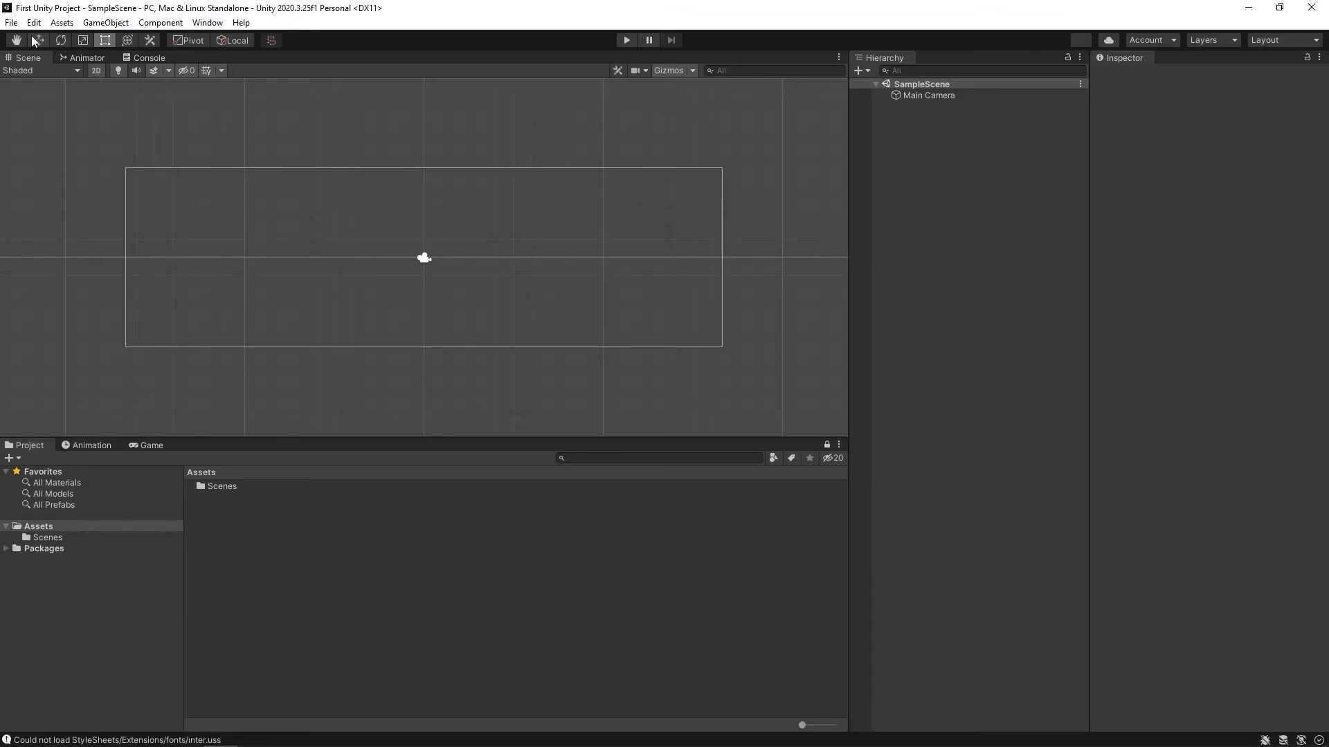
Open the editor's Preferences at the General settings
{"action": "left_click", "coordinate": [32, 22]}
{"action": "left_click", "coordinate": [130, 442]}
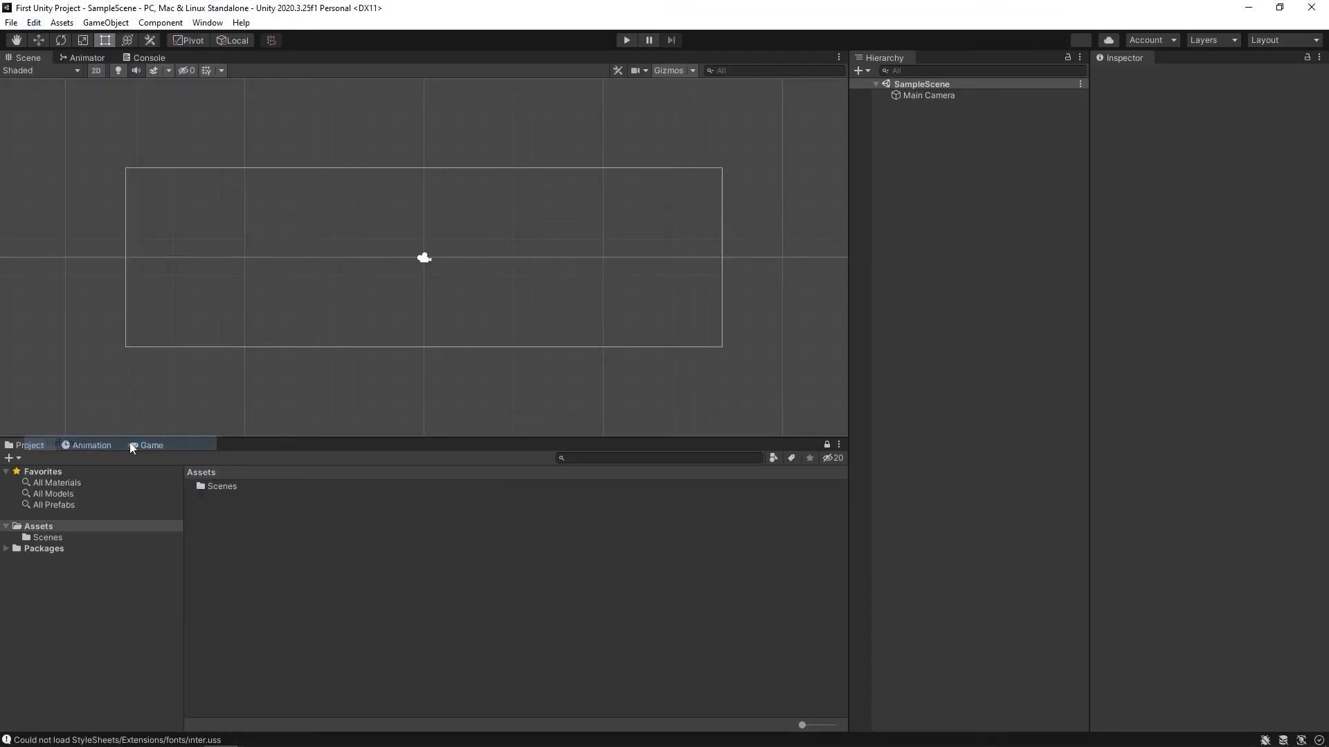
{"action": "left_click", "coordinate": [198, 126]}
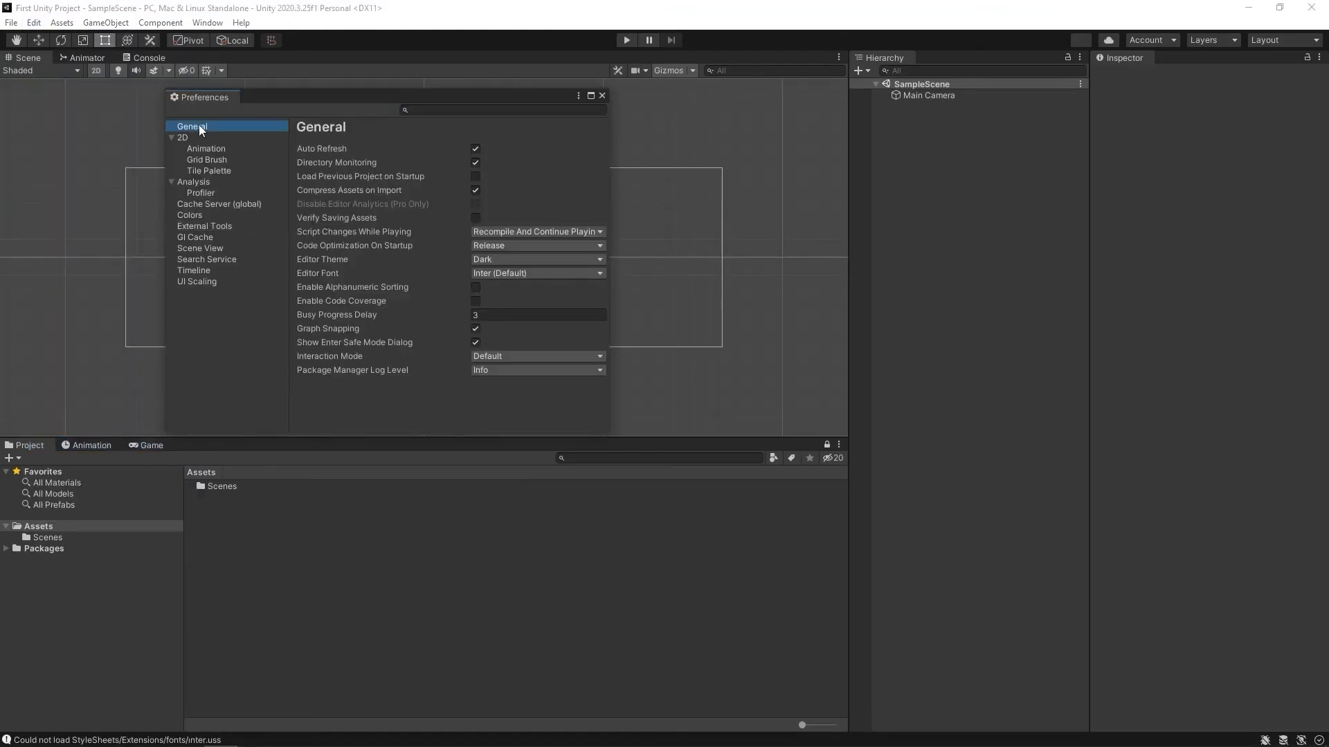